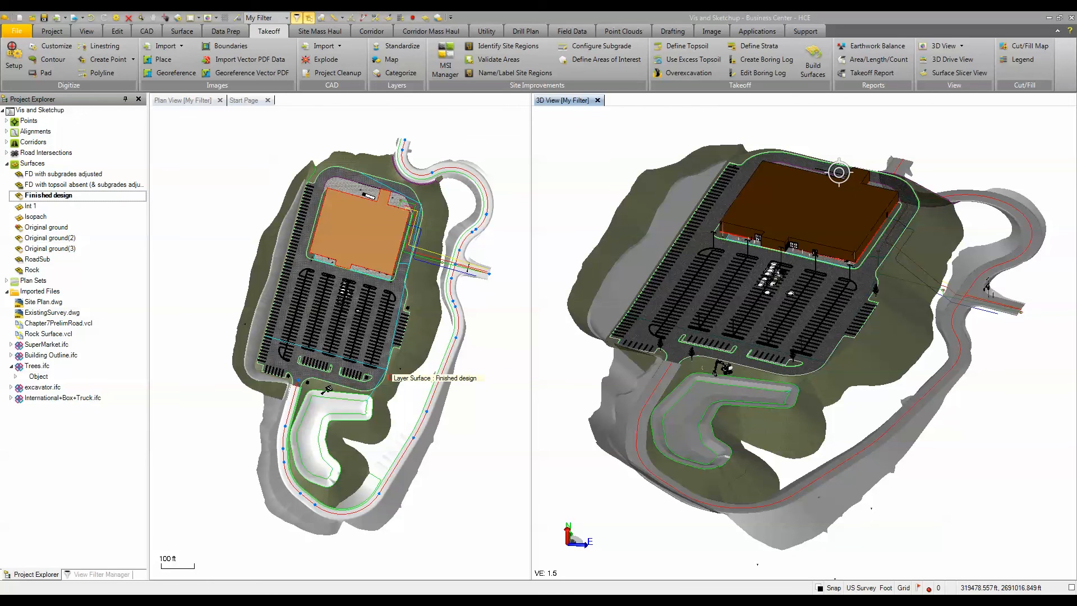
Step: Highlight the Finished design surface in the views and review the takeoff layers categorized as Original and Design
click(56, 196)
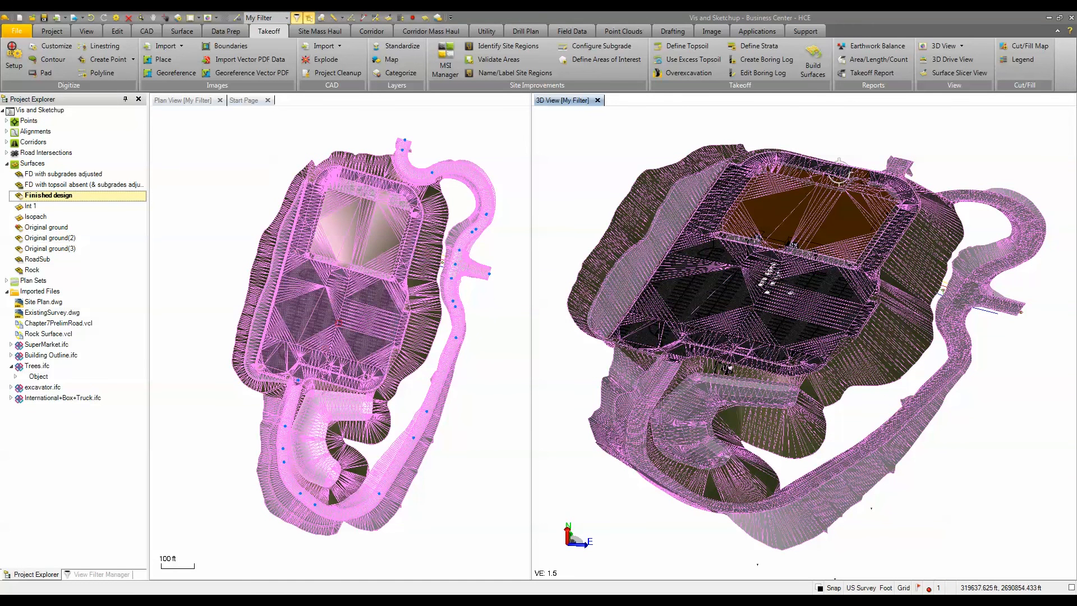
click(236, 216)
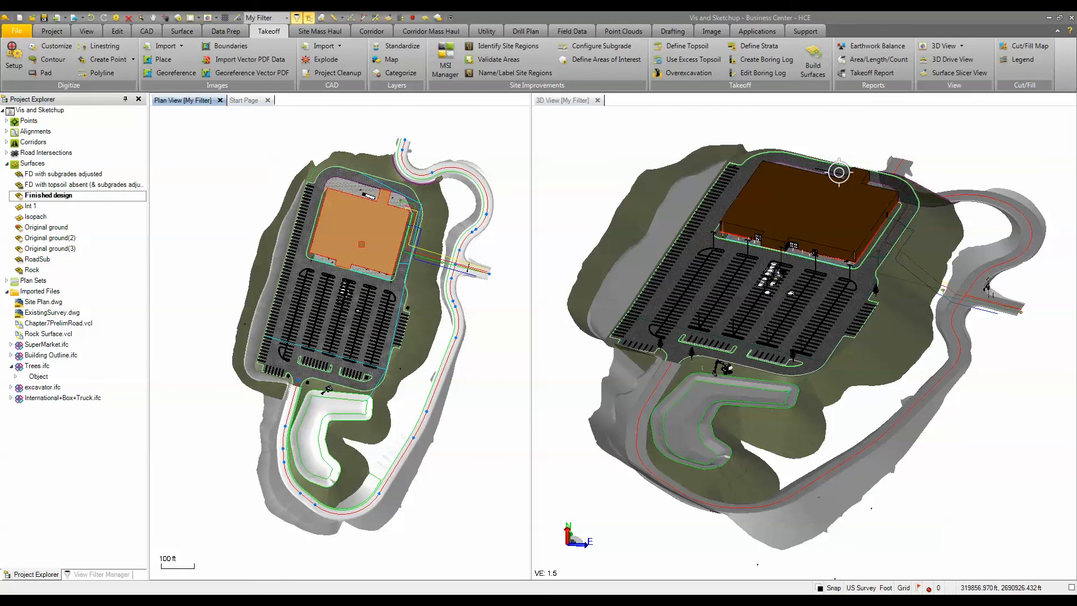
click(402, 74)
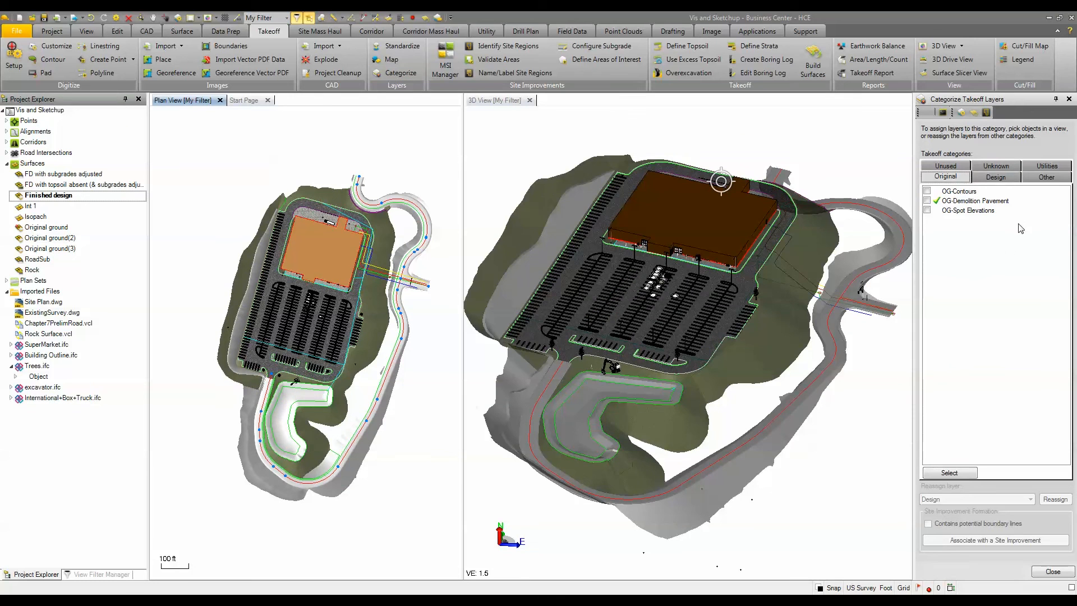
click(995, 179)
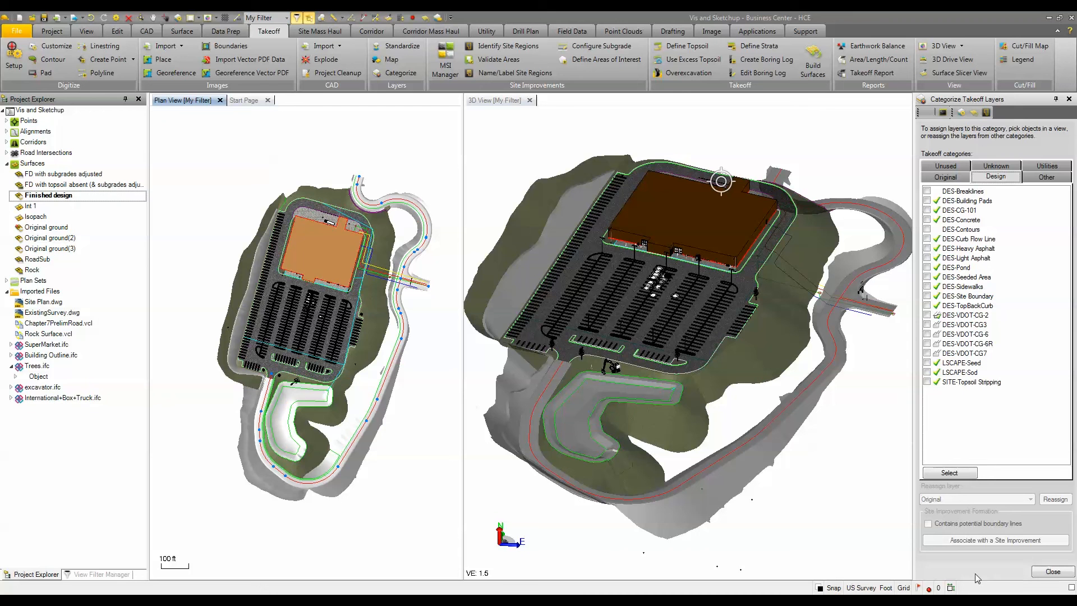
click(1053, 573)
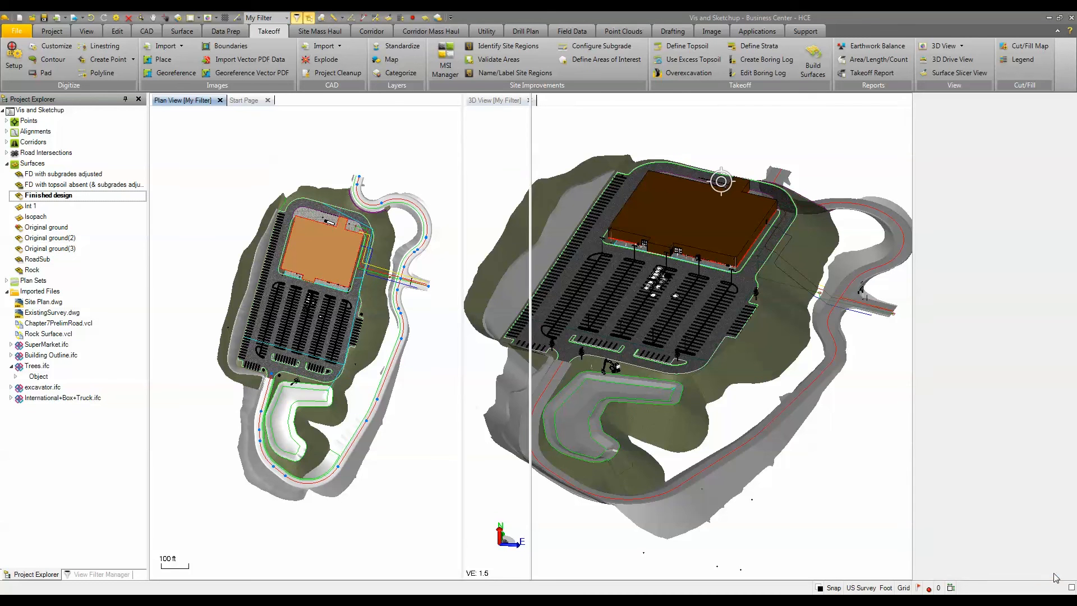
Step: Examine the shading and texture settings of the New Pond material in the Material and Site Improvement Manager
click(448, 63)
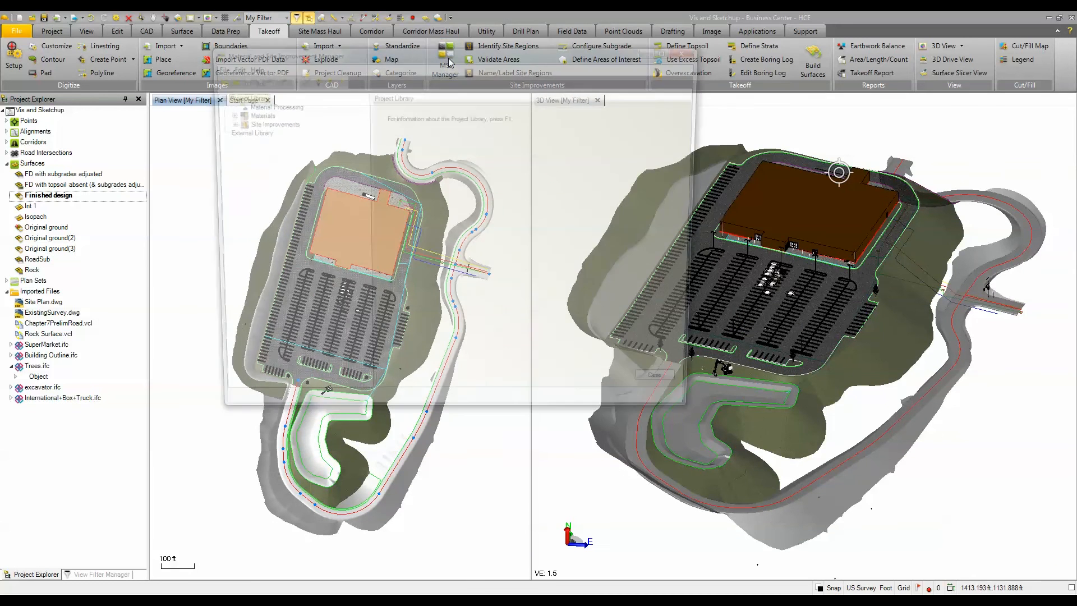
click(222, 114)
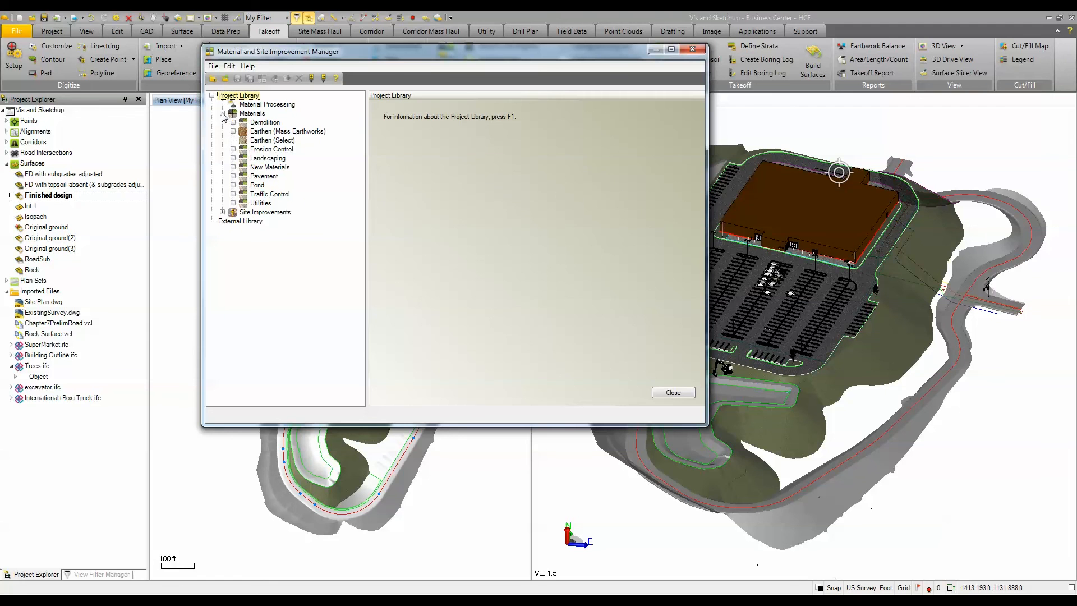
click(233, 185)
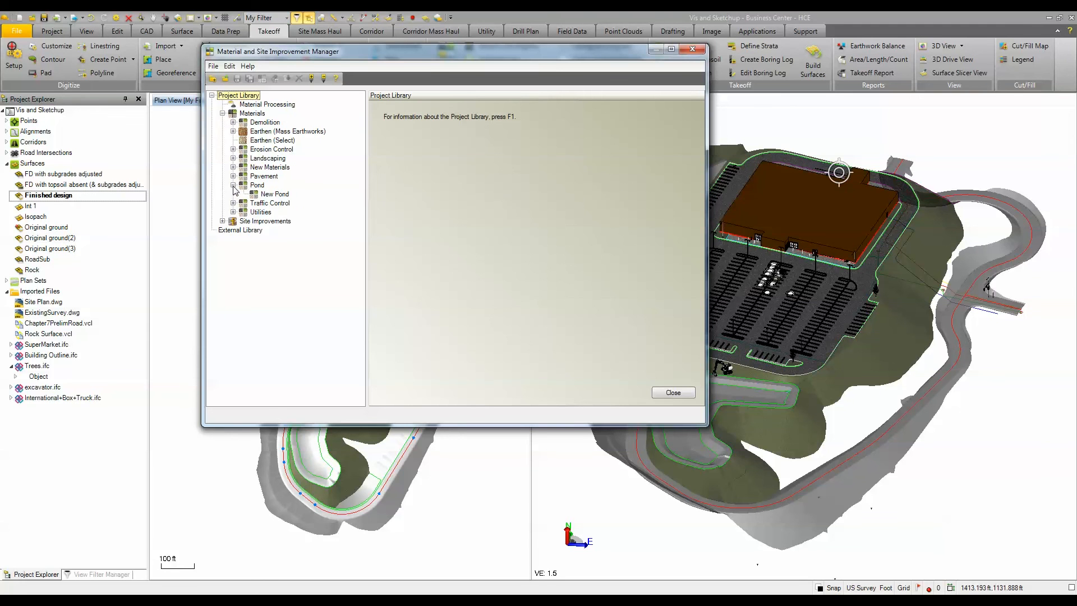
click(269, 194)
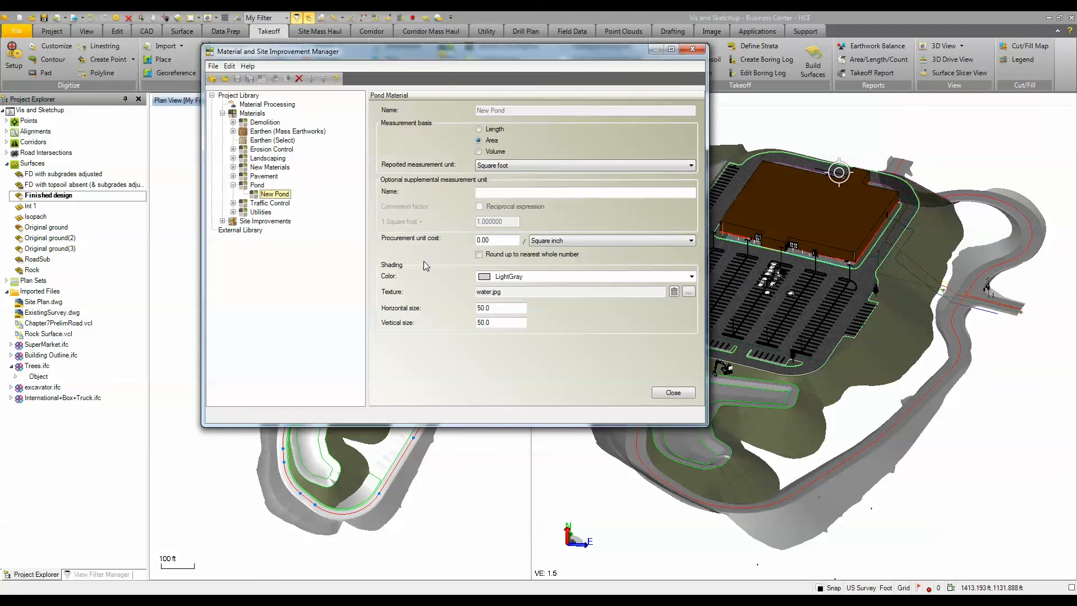
click(475, 166)
Step: Switch to the Chrome browser and search Google Images for "surface textures" instead of grass textures
key(alt+Tab)
scroll(303, 439, up, 5)
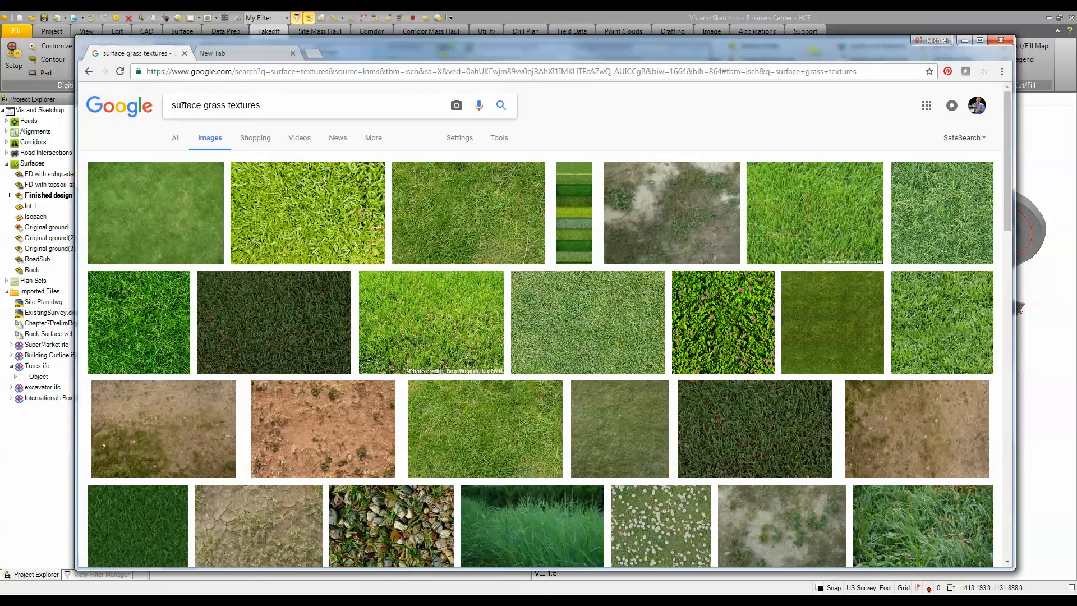
double_click(192, 101)
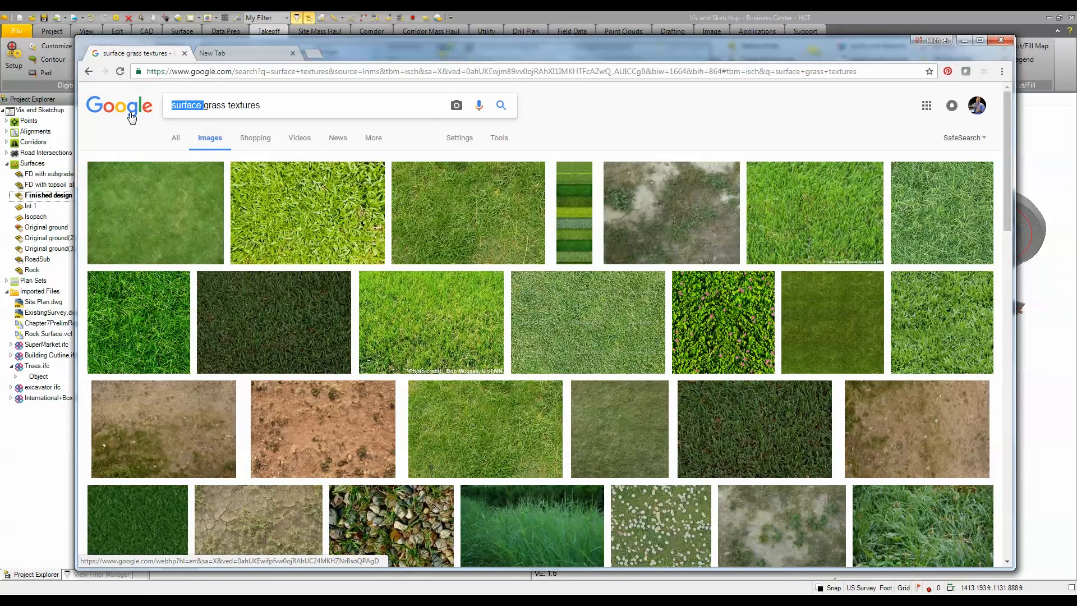
key(Right)
key(Delete)
key(Delete)
key(Delete)
key(Delete)
key(Delete)
key(Delete)
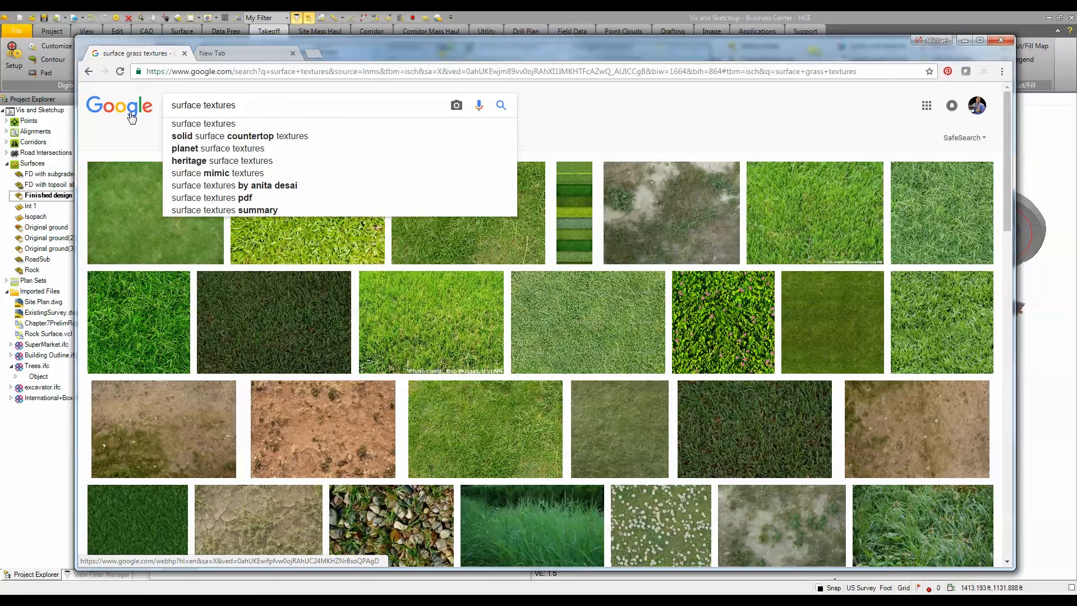
click(171, 124)
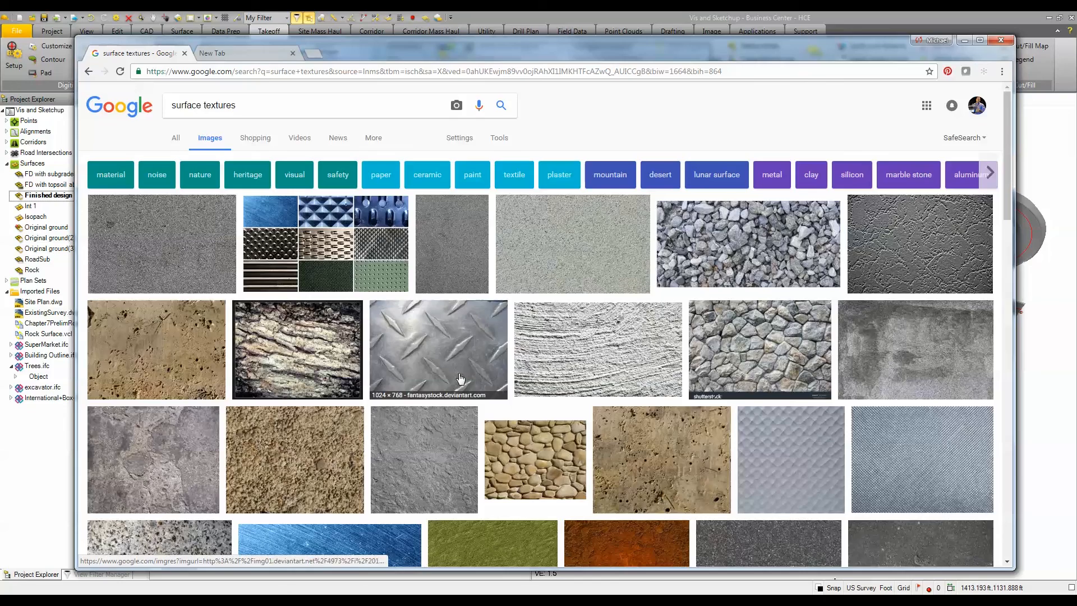
Step: Look through the surface texture images and bring up the save options for the white rippled texture
scroll(460, 379, down, 6)
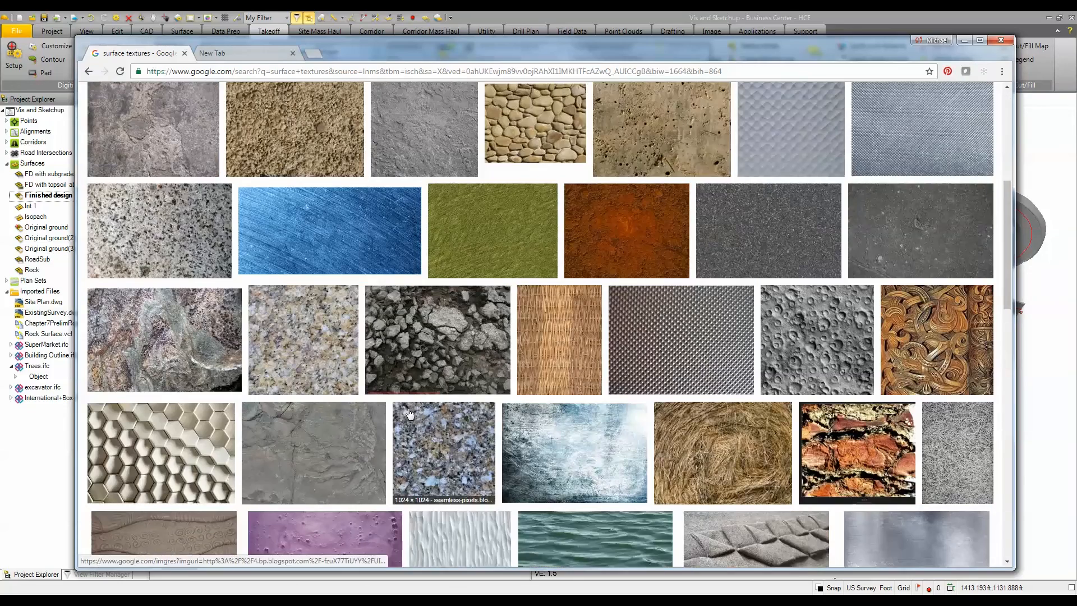
scroll(409, 413, down, 4)
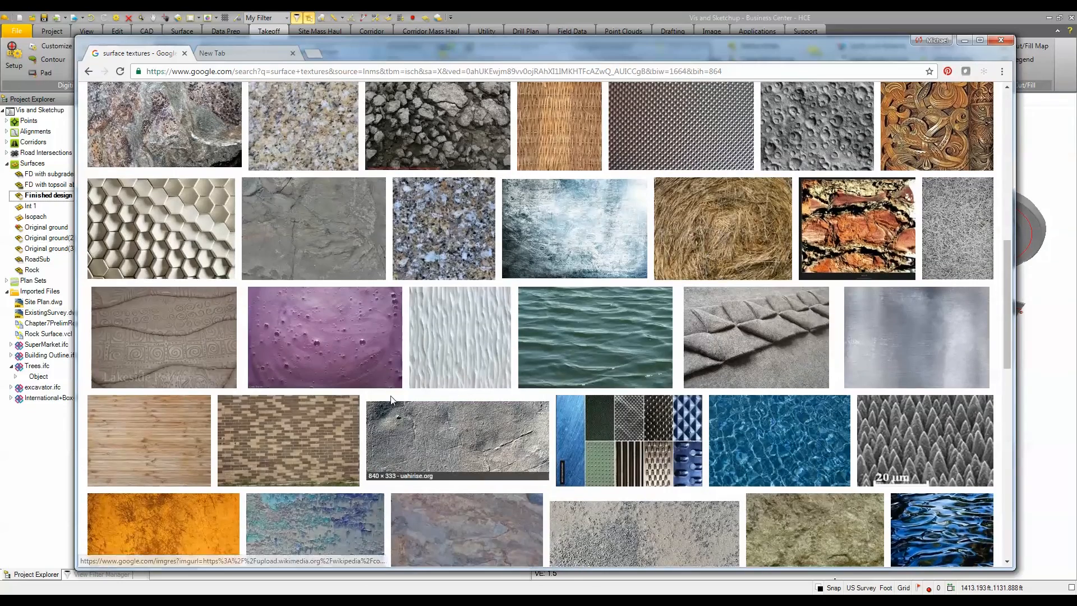
right_click(470, 344)
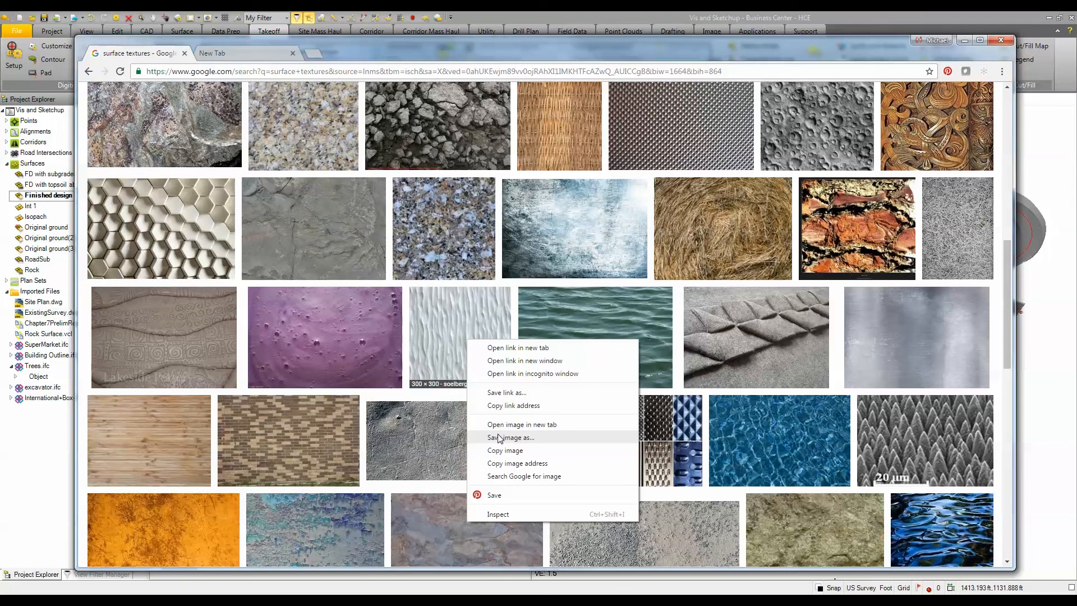
Step: Switch back to Business Center and view the texture image files available for the New Pond material
click(1033, 124)
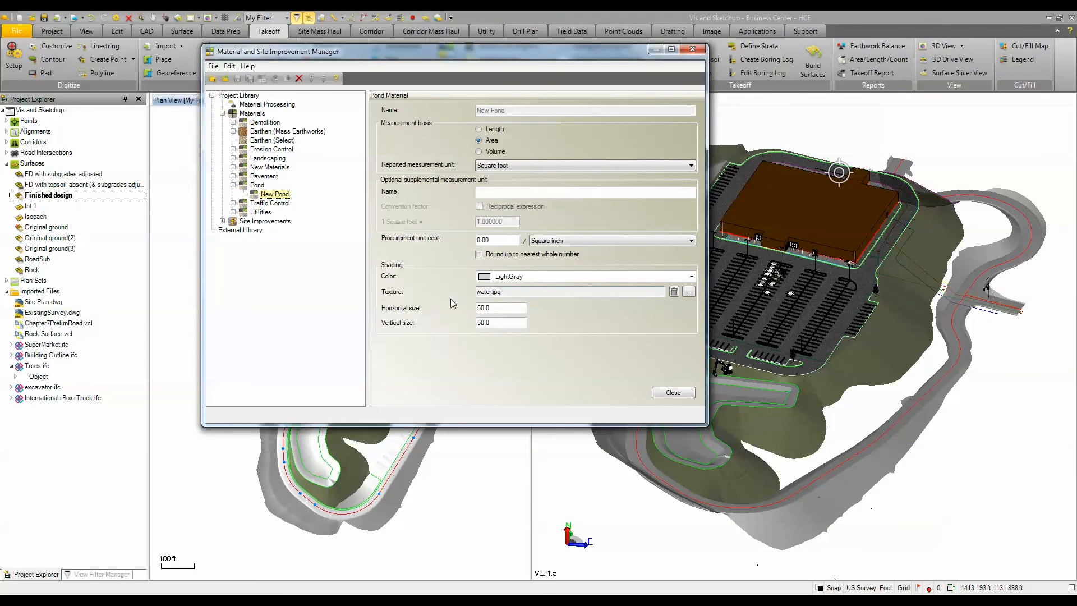
click(688, 294)
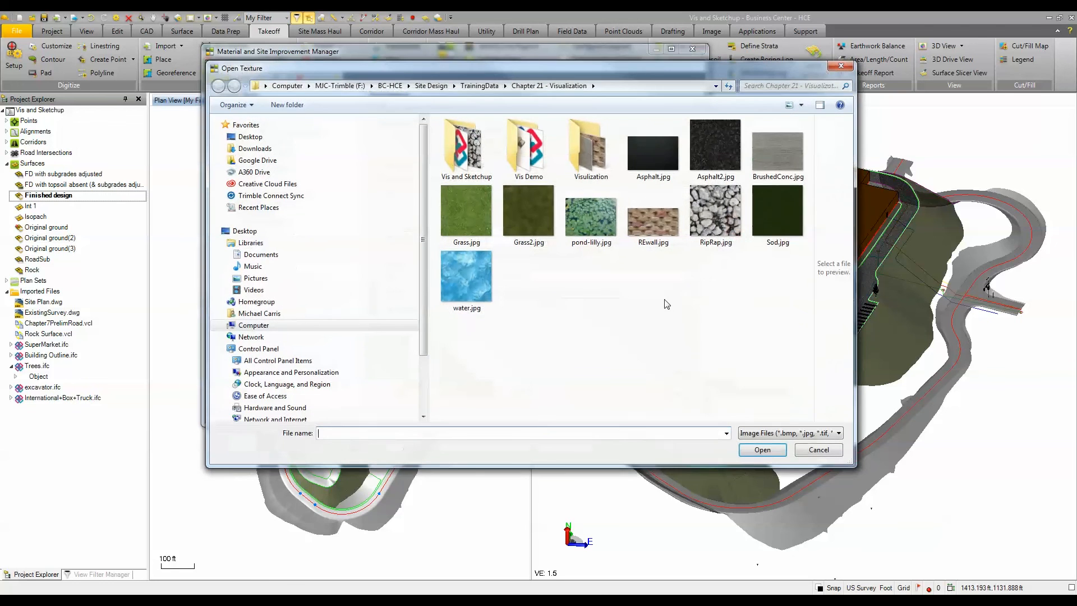
click(818, 450)
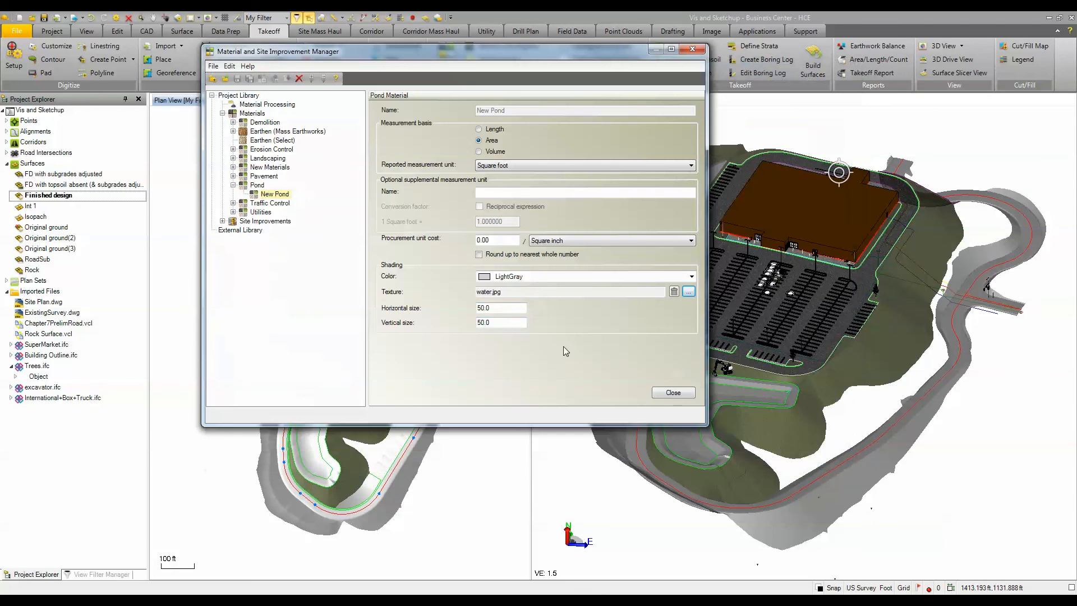
Step: Check the Landscaping RipRap material's texture settings and image files, recheck New Pond, and close the material manager
click(233, 158)
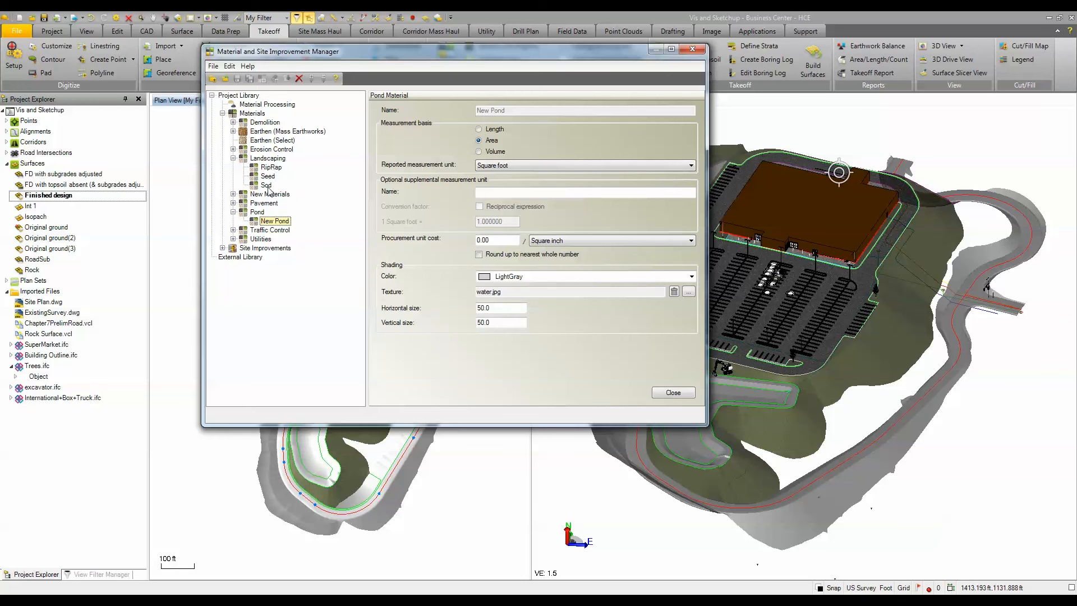
click(271, 167)
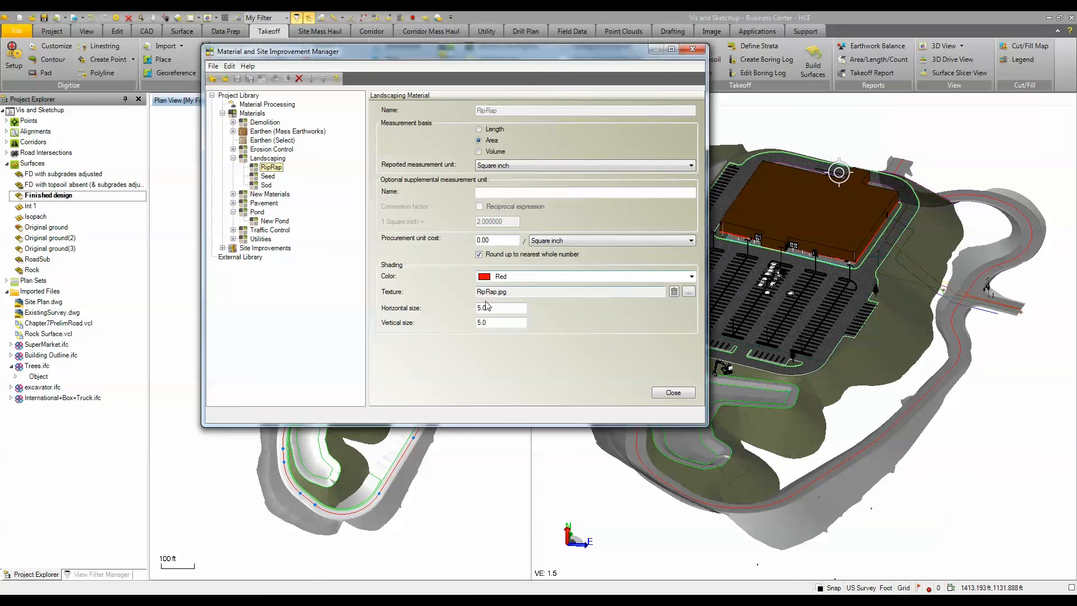
click(688, 292)
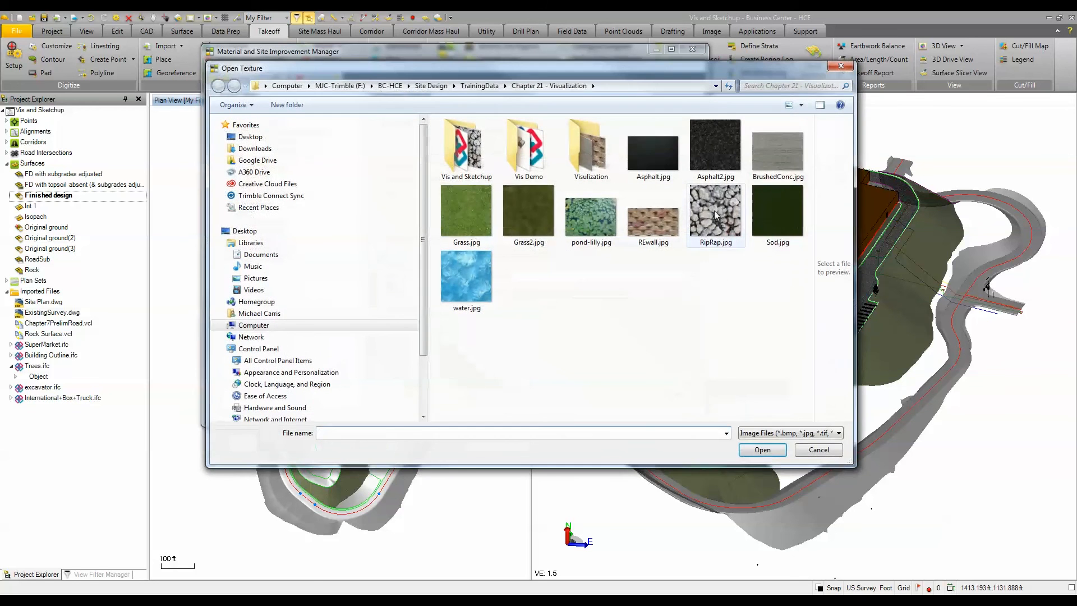
click(818, 450)
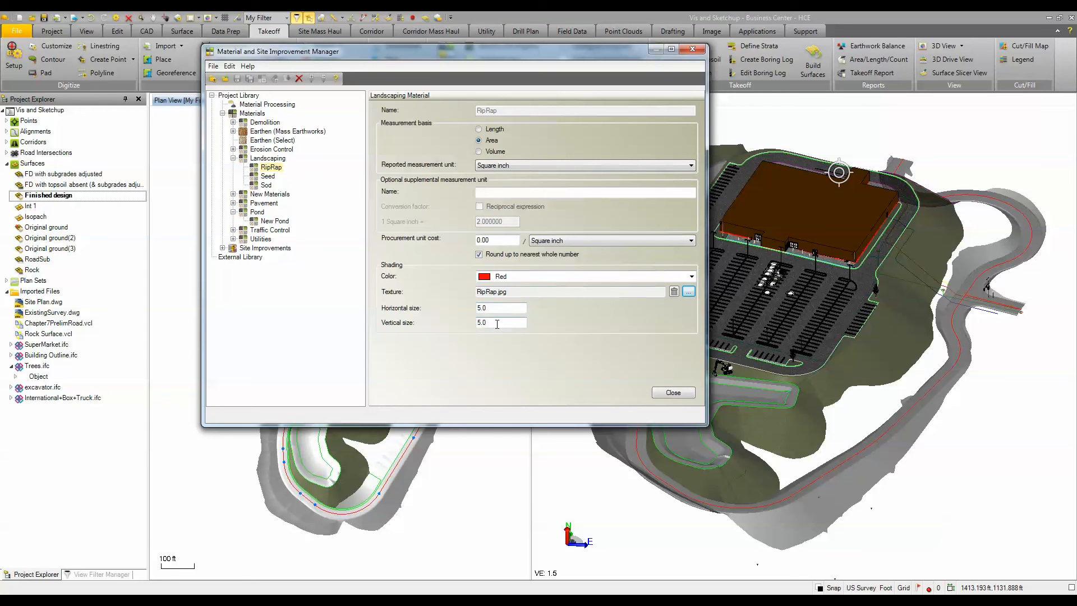
click(273, 222)
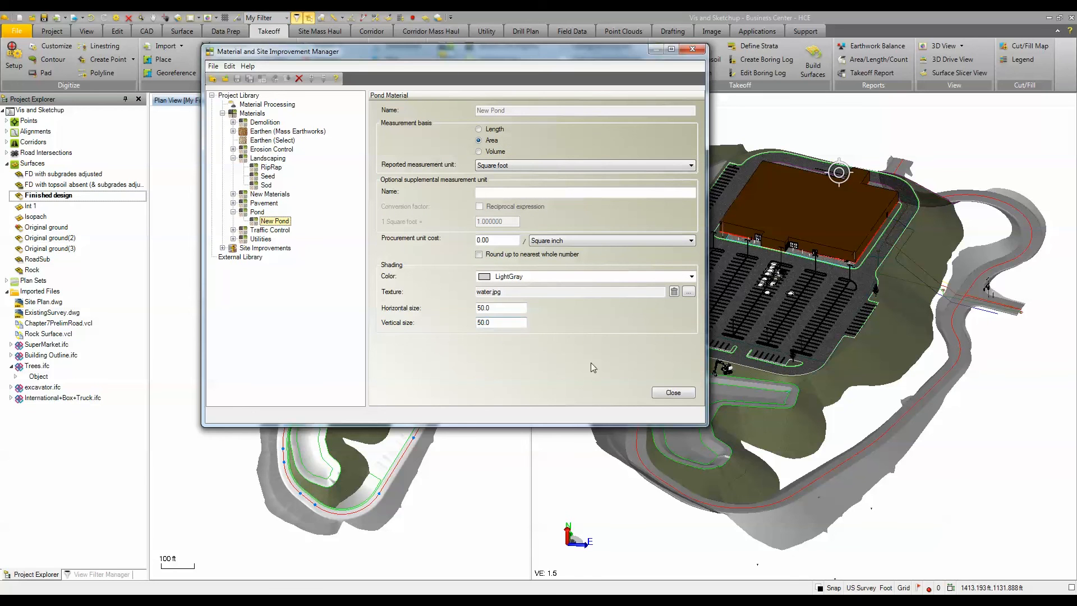
click(676, 393)
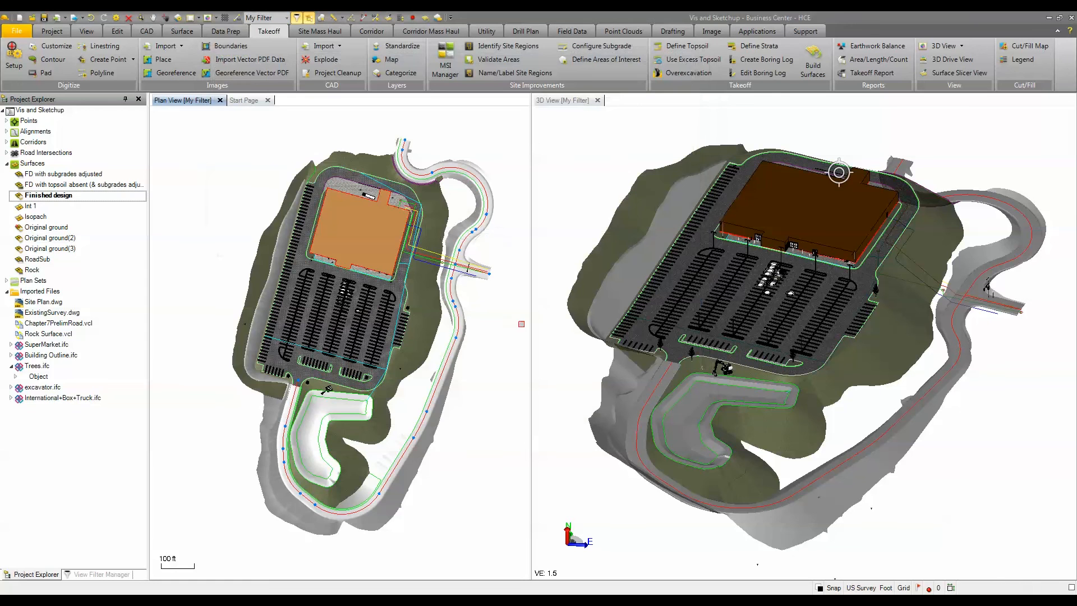
Step: Add a surface texture named Pond to the Finished design surface, using the New Pond material and a location inside the pond floor
scroll(326, 438, up, 3)
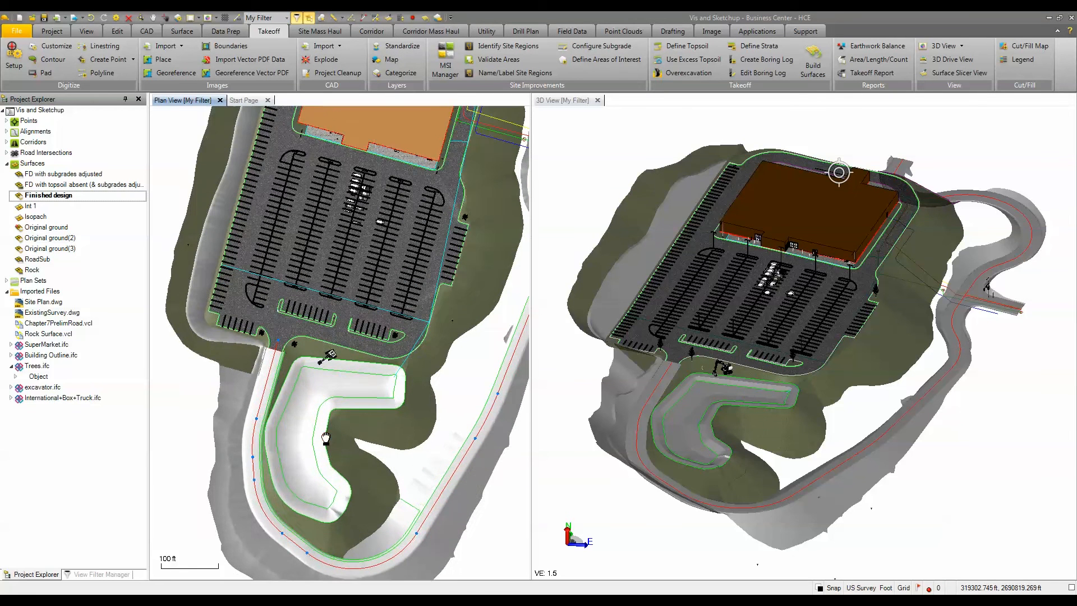
middle_drag(325, 437, 331, 372)
click(189, 34)
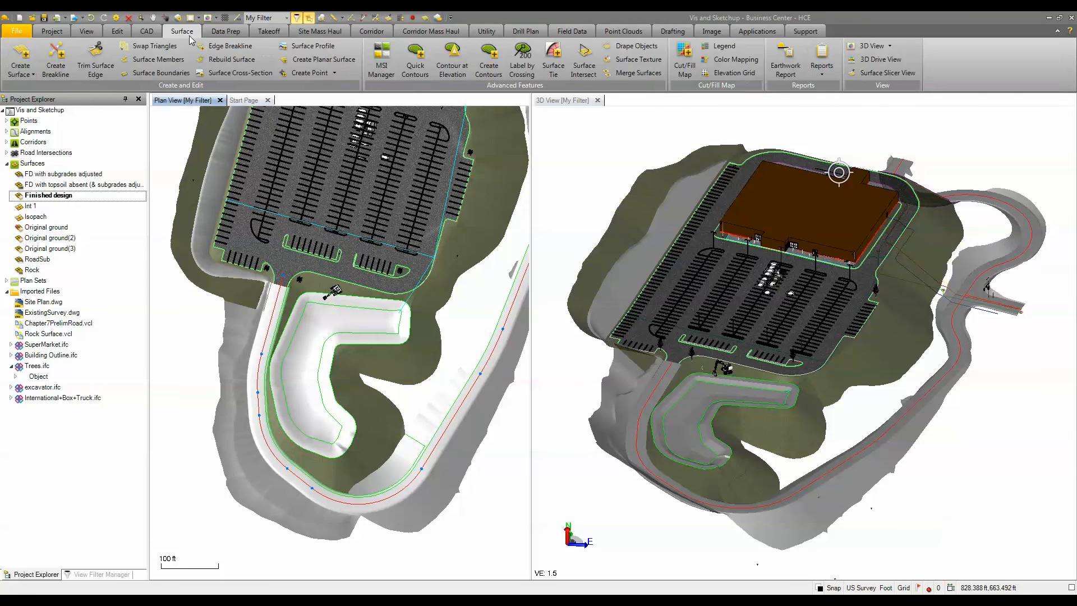
click(638, 64)
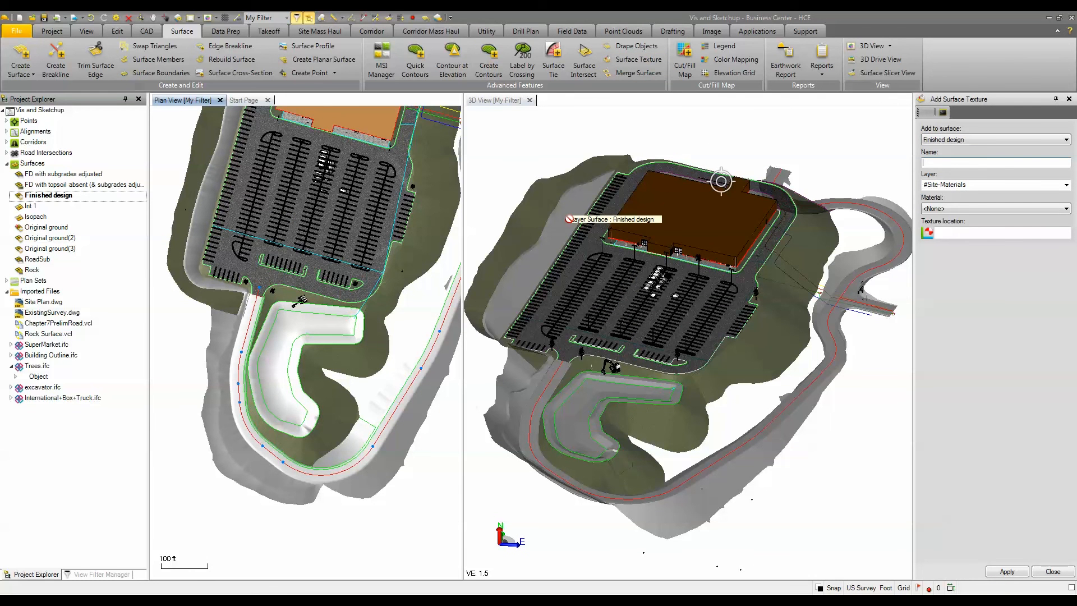
click(227, 32)
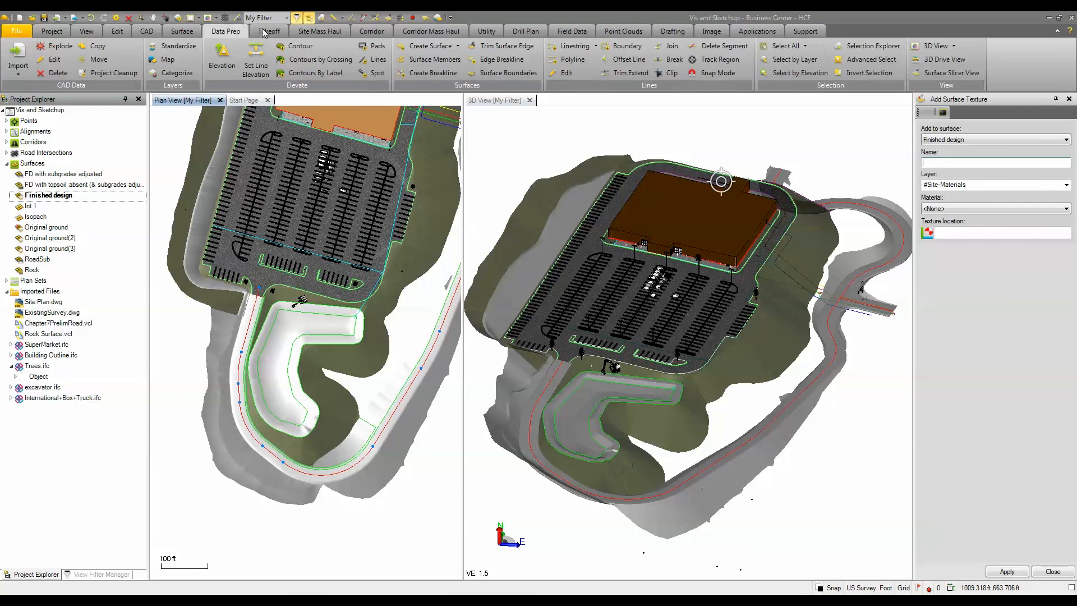
click(264, 31)
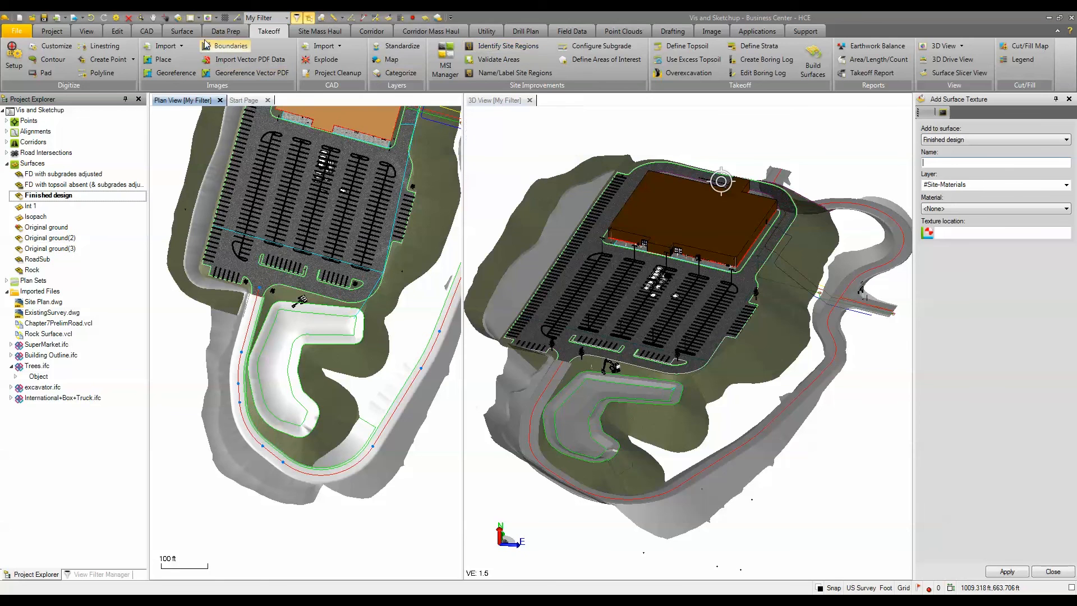
click(183, 32)
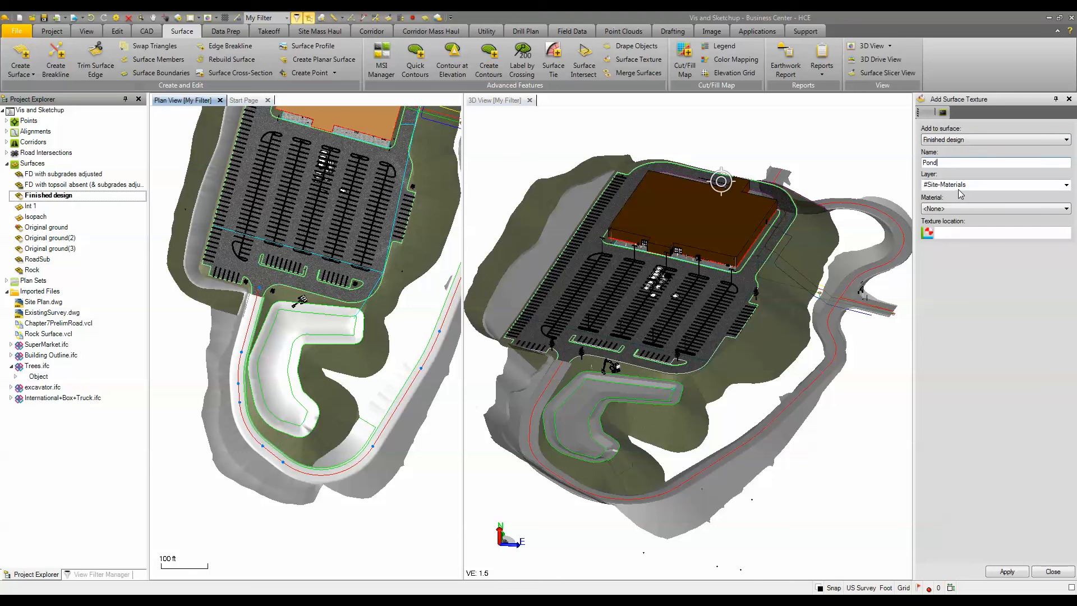
click(955, 209)
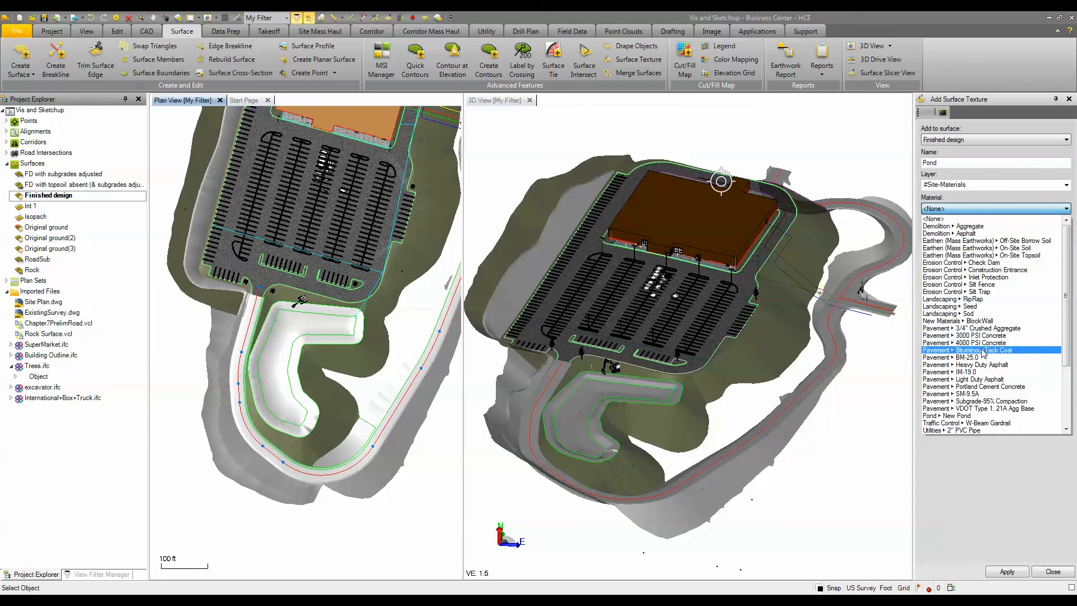
click(969, 416)
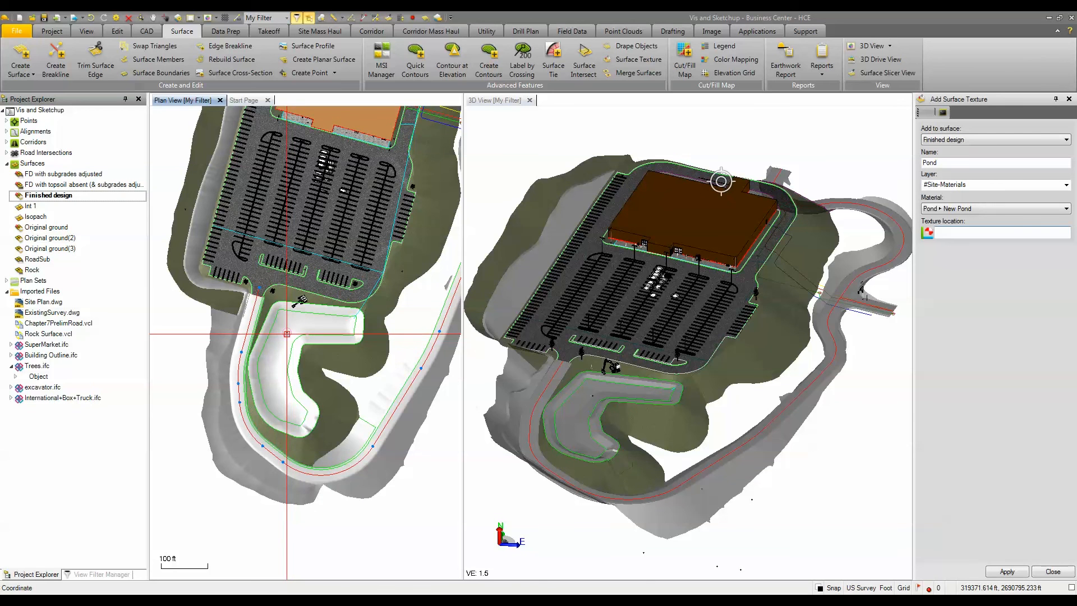
Step: Add a surface texture named RipRap to the Finished design surface, using the Landscaping RipRap material and a location on the pond's side slope
drag(947, 163, 866, 180)
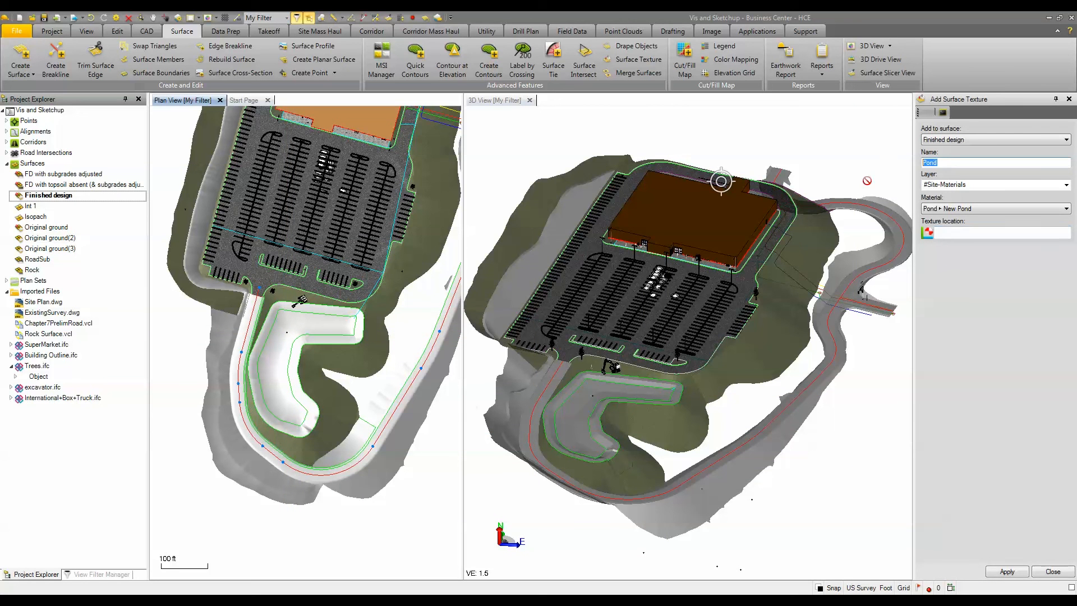
text(RipRap)
click(974, 211)
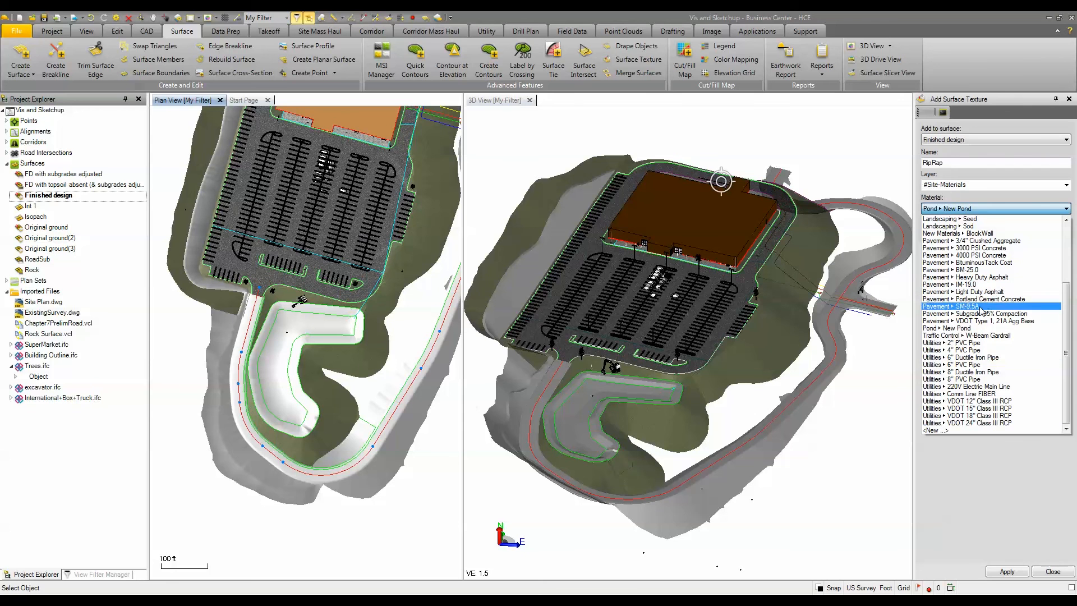
scroll(978, 269, up, 2)
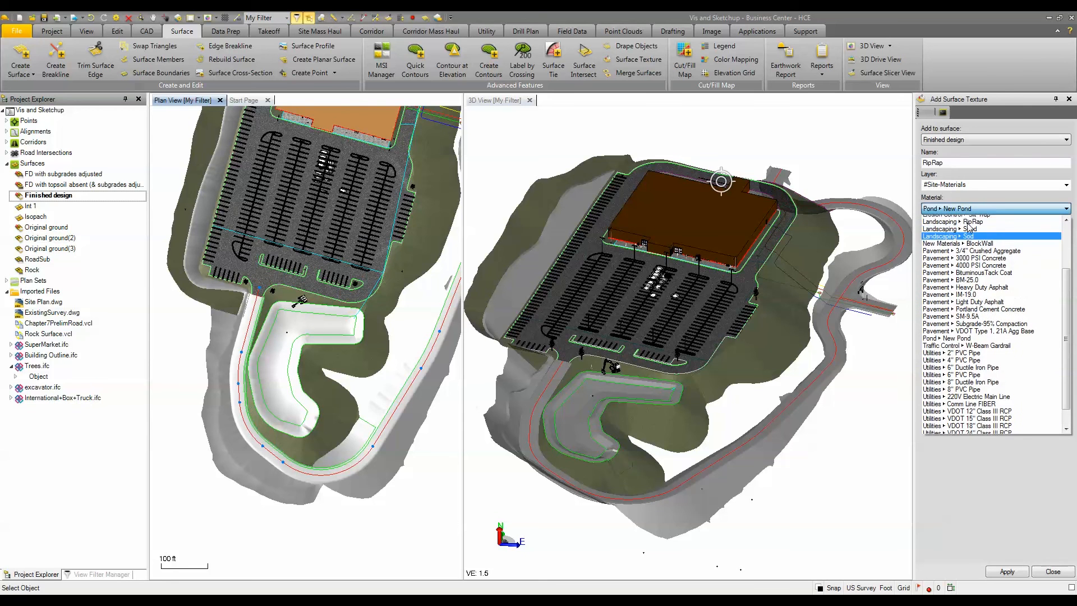
click(971, 255)
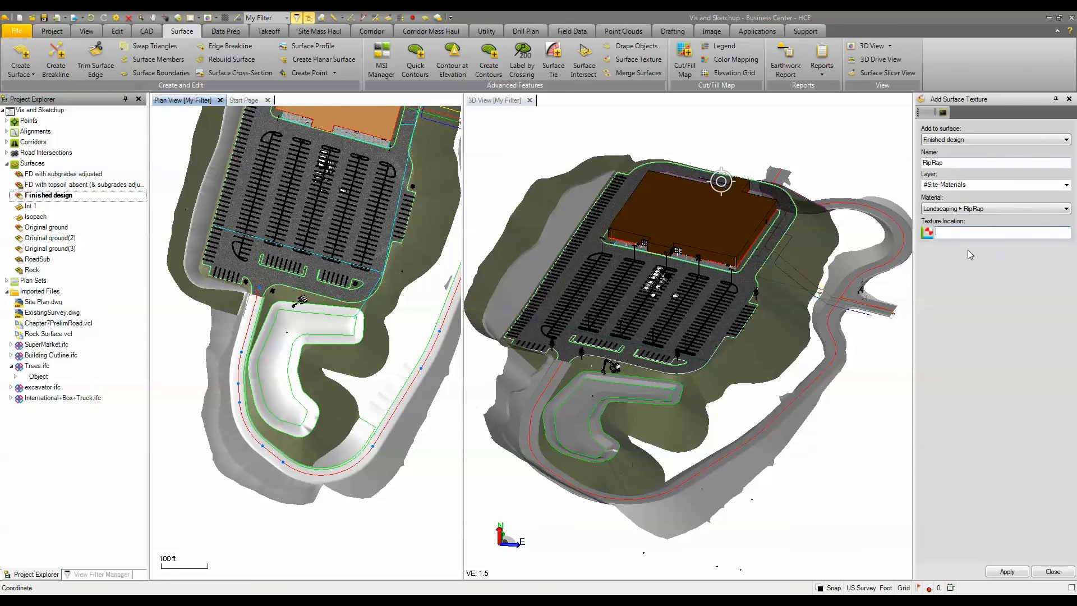
scroll(297, 295, up, 5)
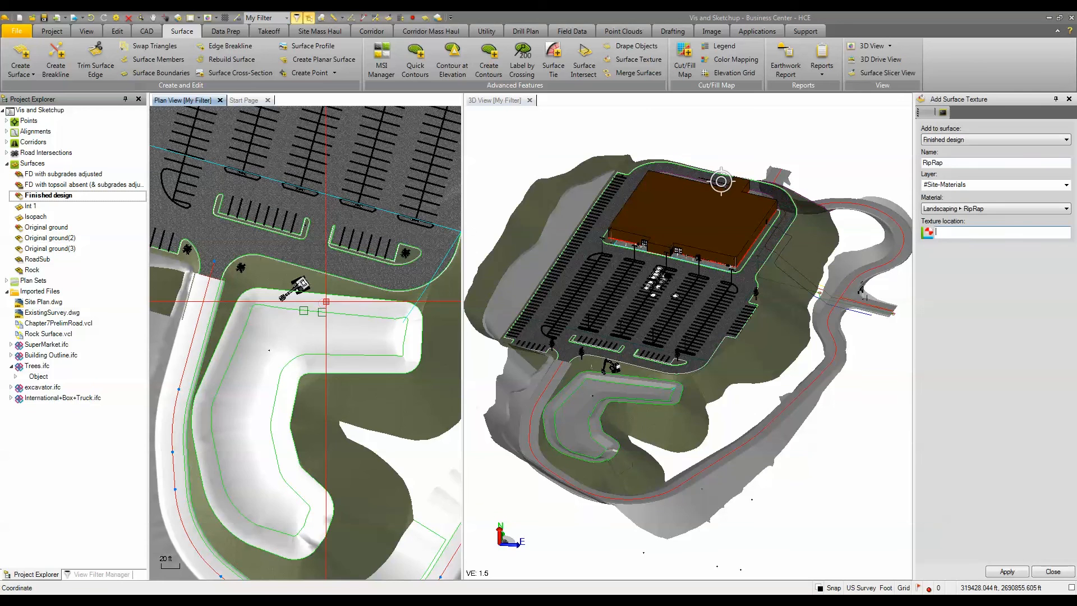
click(1052, 571)
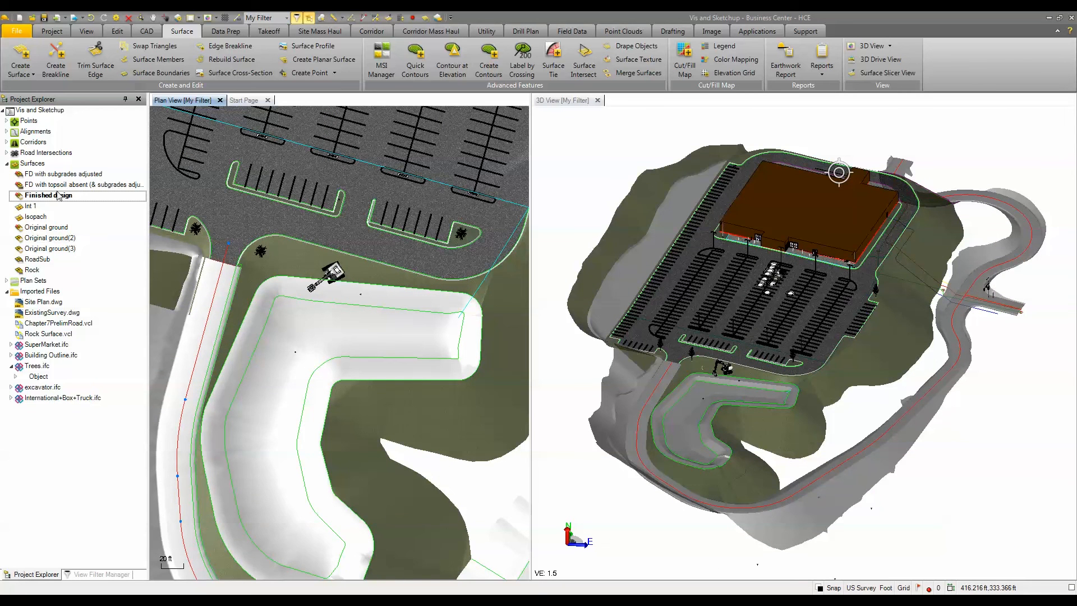
Step: Rebuild the Finished design surface to apply the new textures and clear its selection
right_click(66, 194)
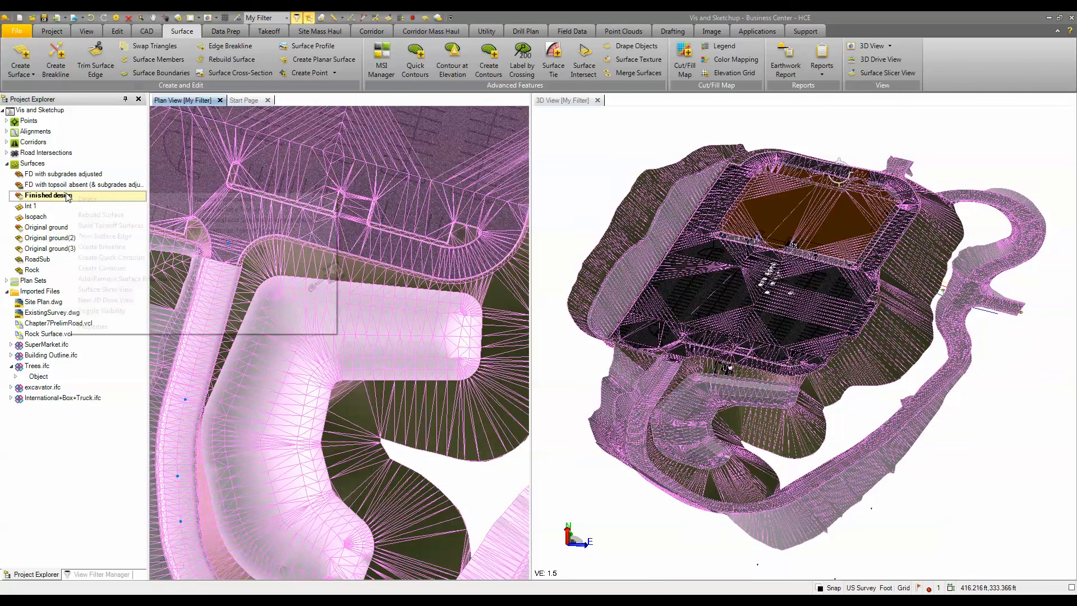
click(98, 218)
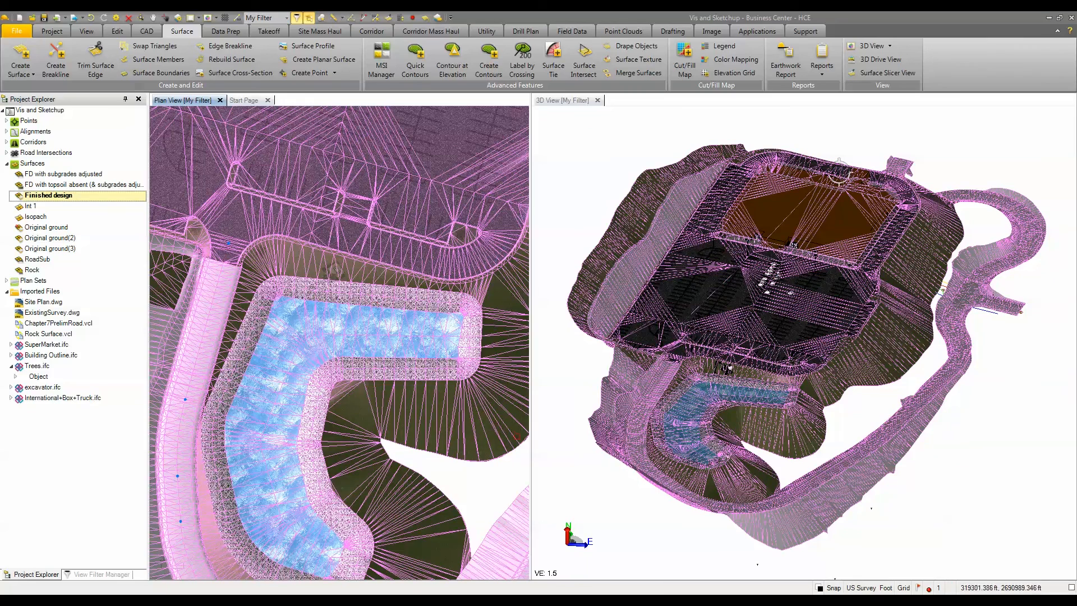
click(584, 486)
Step: Examine the water and riprap textures around the pond and excavator in the plan and 3D views
scroll(348, 365, up, 2)
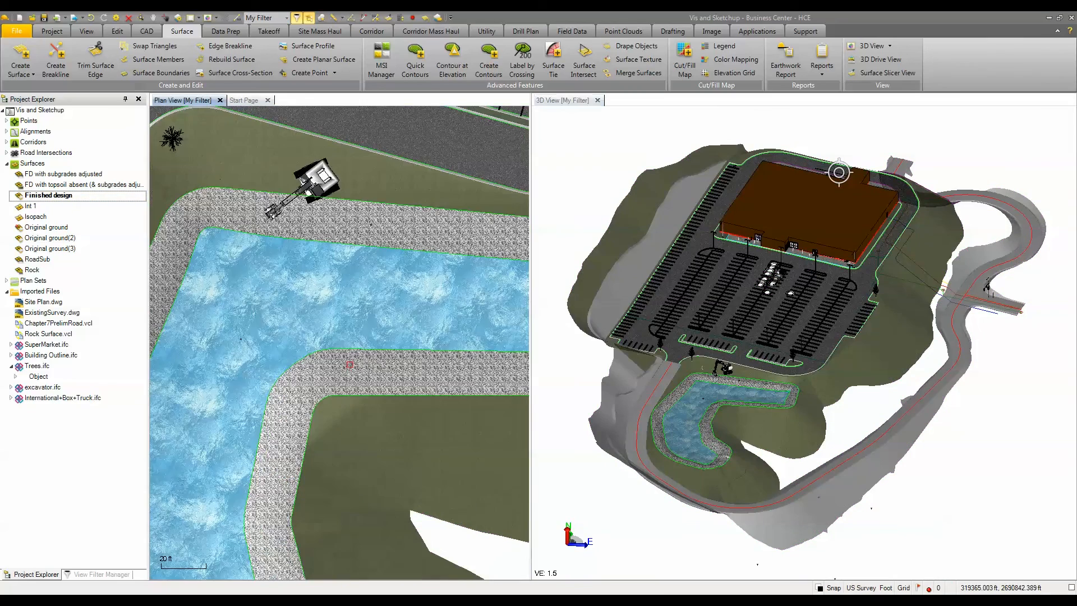
scroll(347, 365, down, 1)
scroll(724, 442, up, 5)
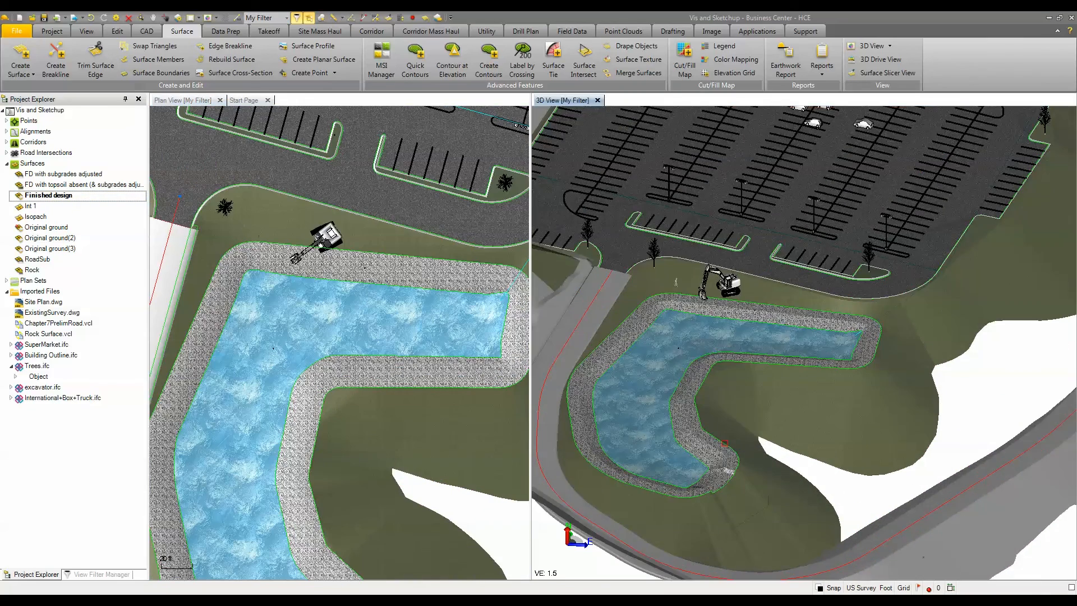
scroll(728, 365, up, 5)
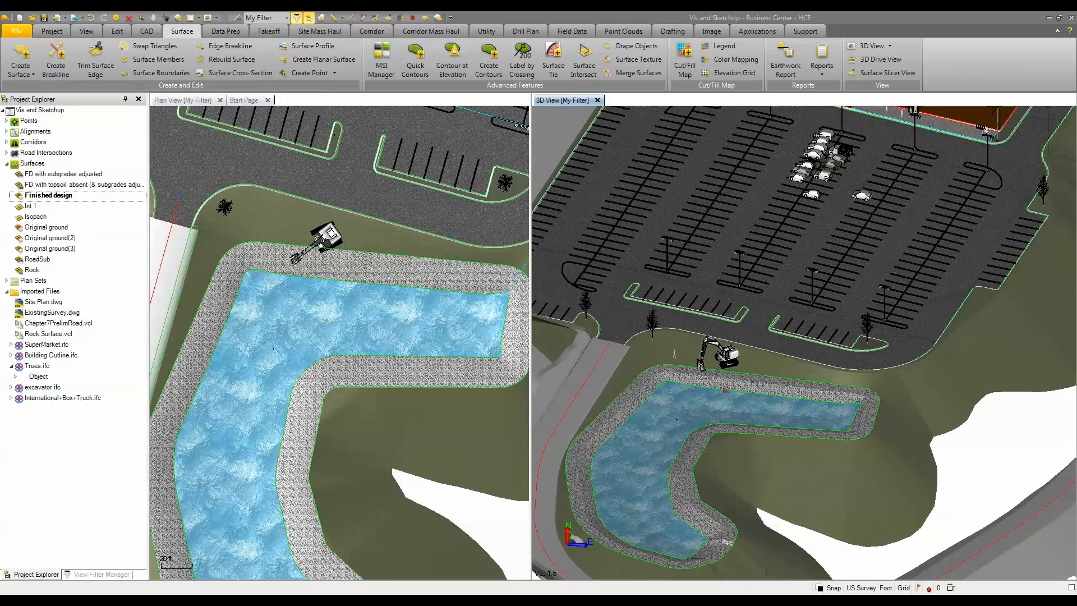
scroll(720, 353, up, 3)
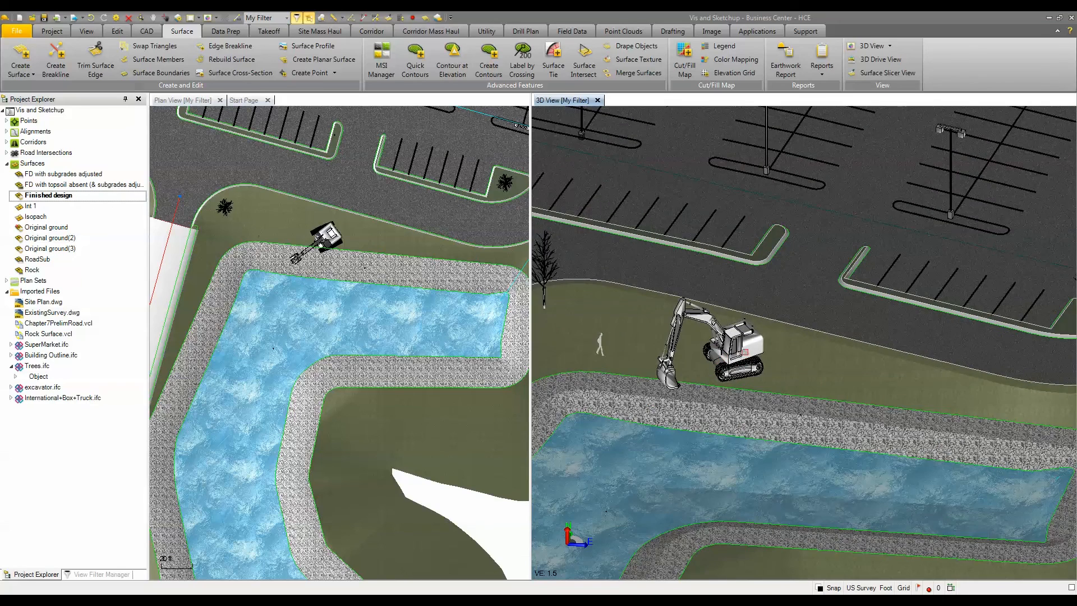
scroll(738, 350, down, 1)
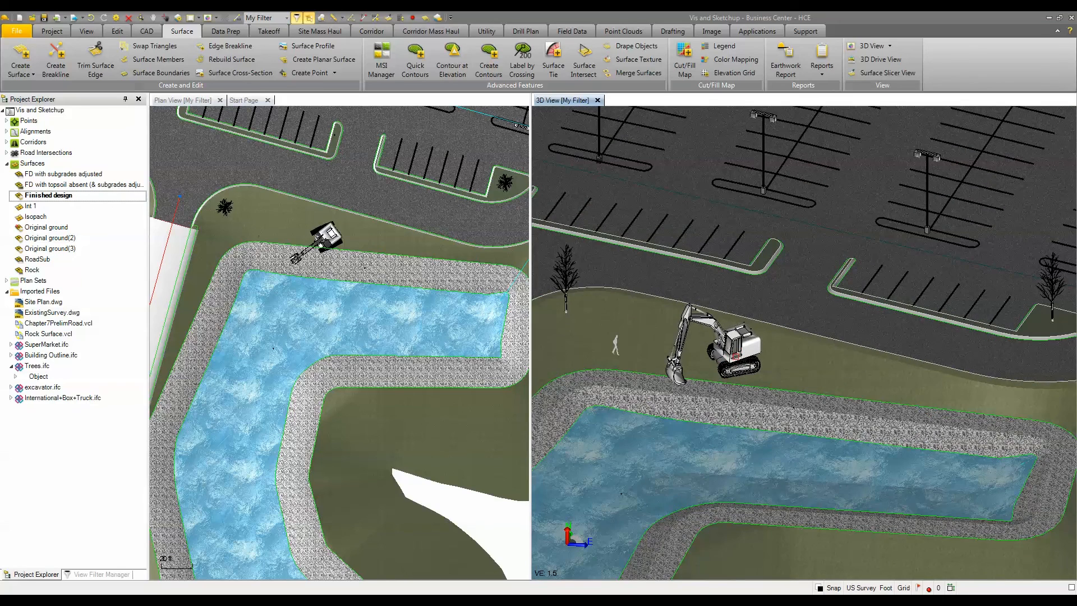
scroll(724, 390, down, 1)
scroll(731, 321, down, 3)
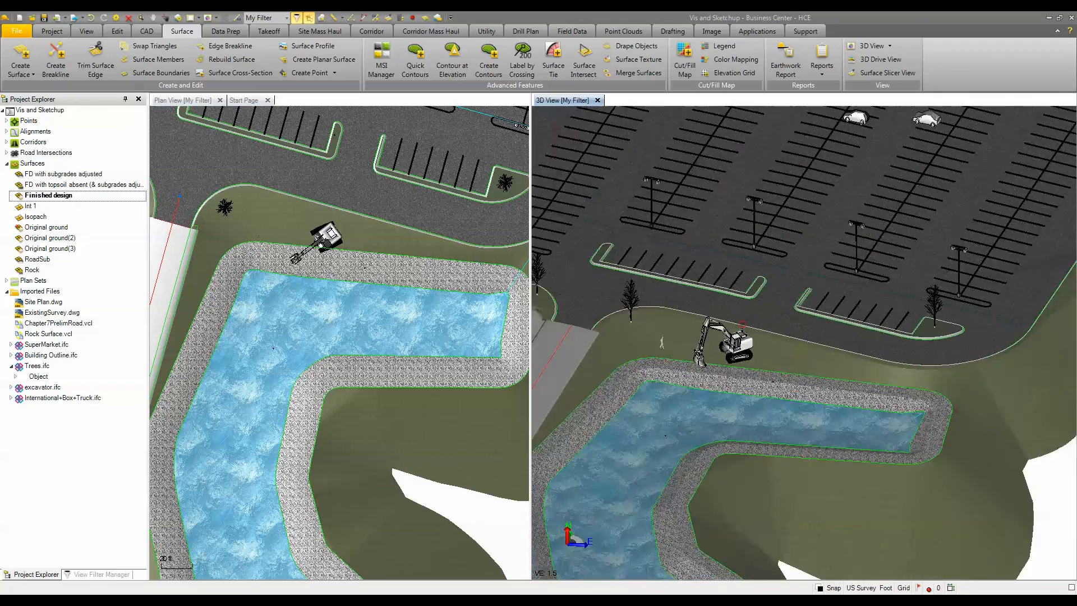
Step: Inspect the parked vehicles, light poles and people along the storefront in the 3D view
middle_drag(838, 117, 787, 286)
scroll(788, 282, up, 4)
scroll(786, 281, up, 3)
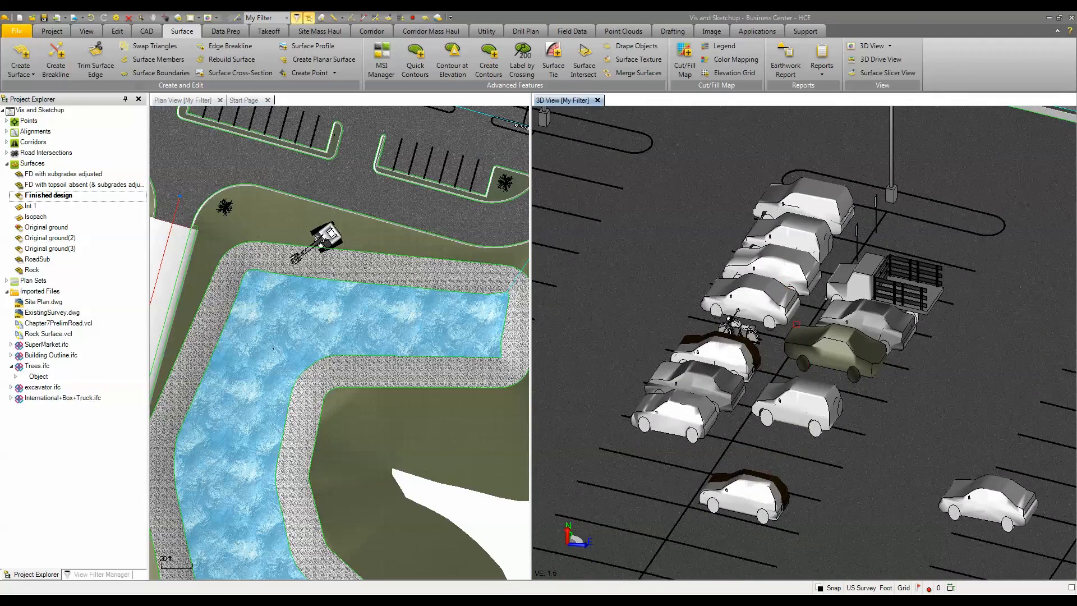
scroll(847, 334, down, 3)
scroll(847, 334, up, 4)
scroll(859, 266, down, 2)
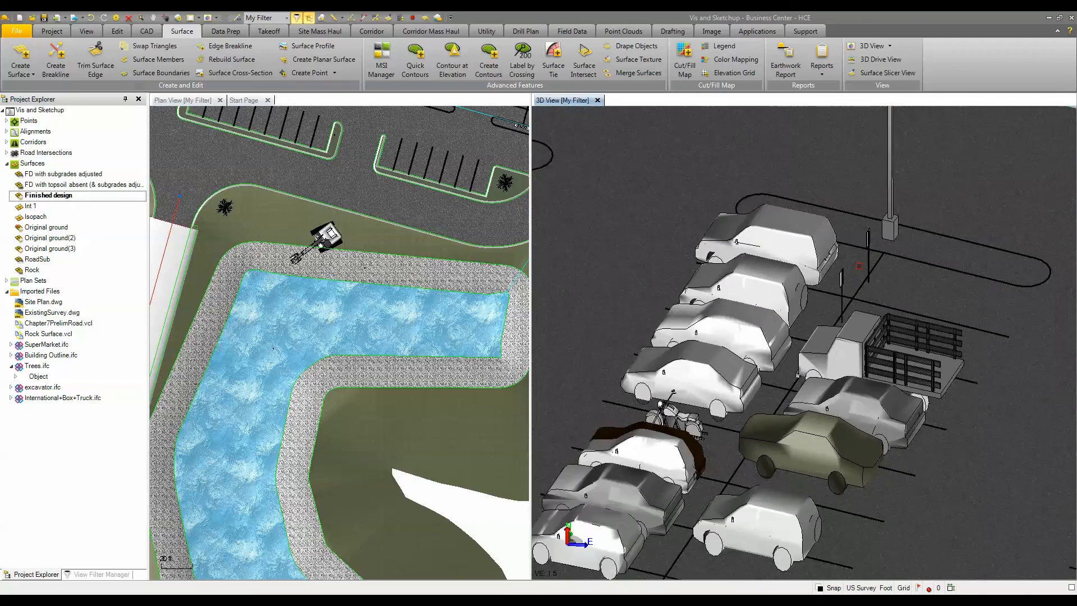
scroll(923, 245, down, 2)
shift+middle_drag(923, 245, 903, 304)
middle_drag(911, 267, 914, 256)
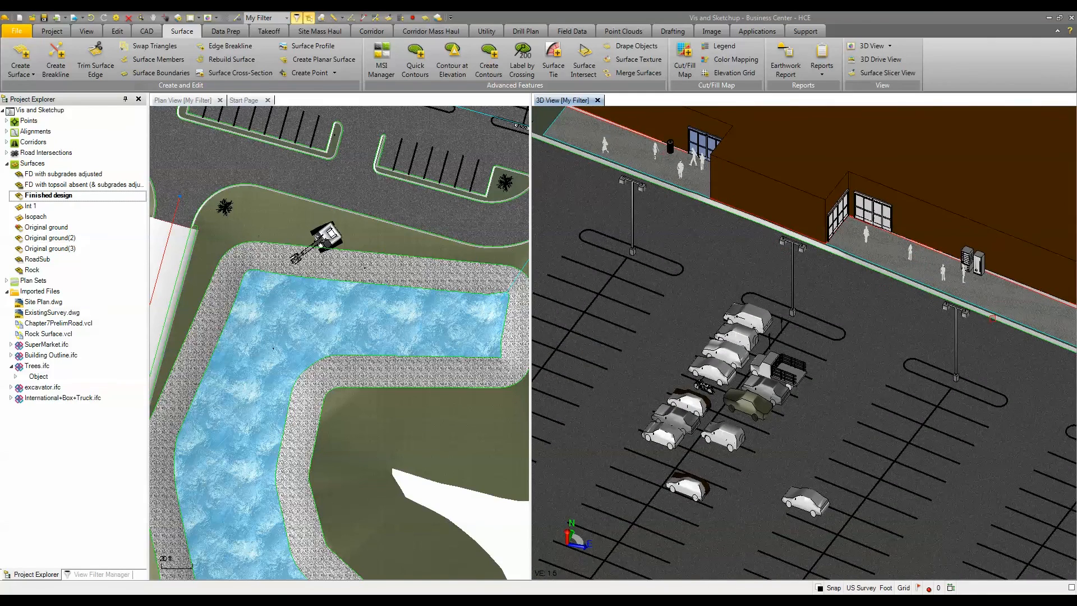
middle_drag(992, 319, 756, 277)
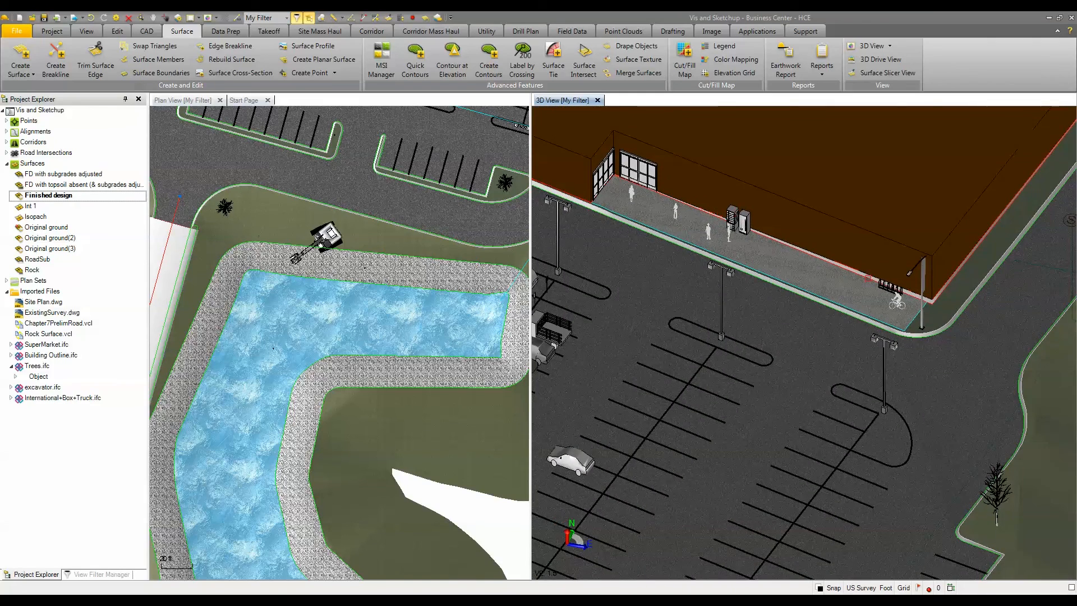
Step: Review the whole site in 3D, including the truck and pavement behind the building
scroll(887, 337, down, 5)
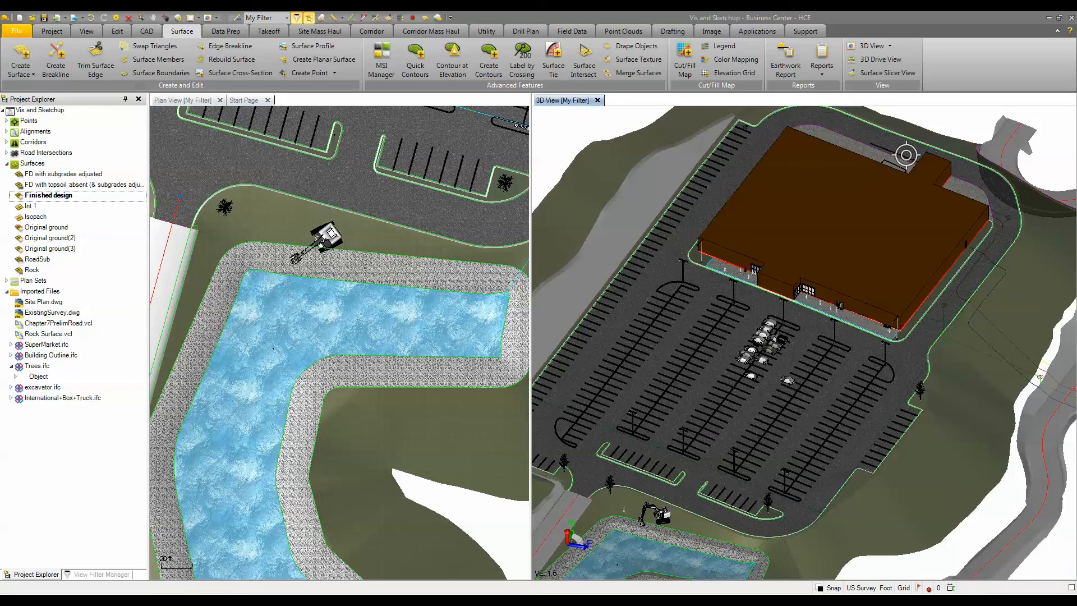
middle_drag(929, 185, 785, 204)
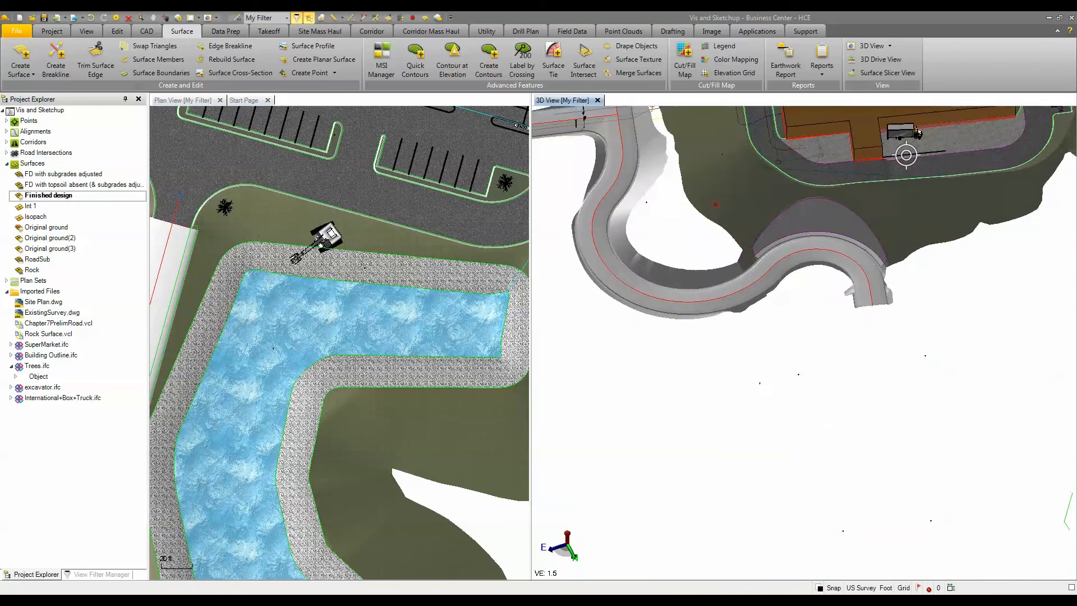
middle_drag(877, 199, 809, 422)
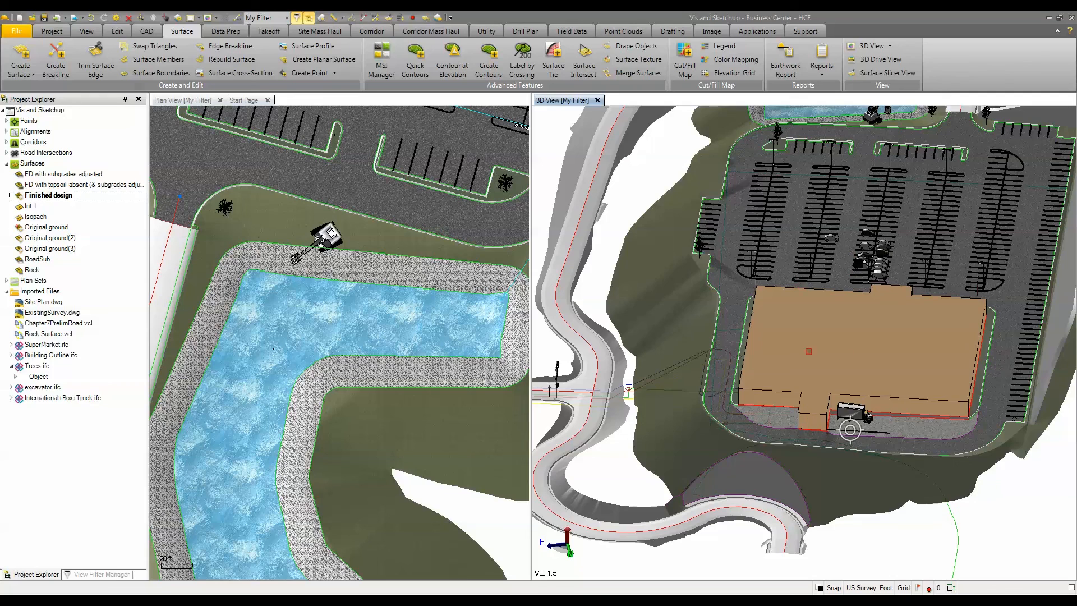
middle_drag(753, 382, 823, 274)
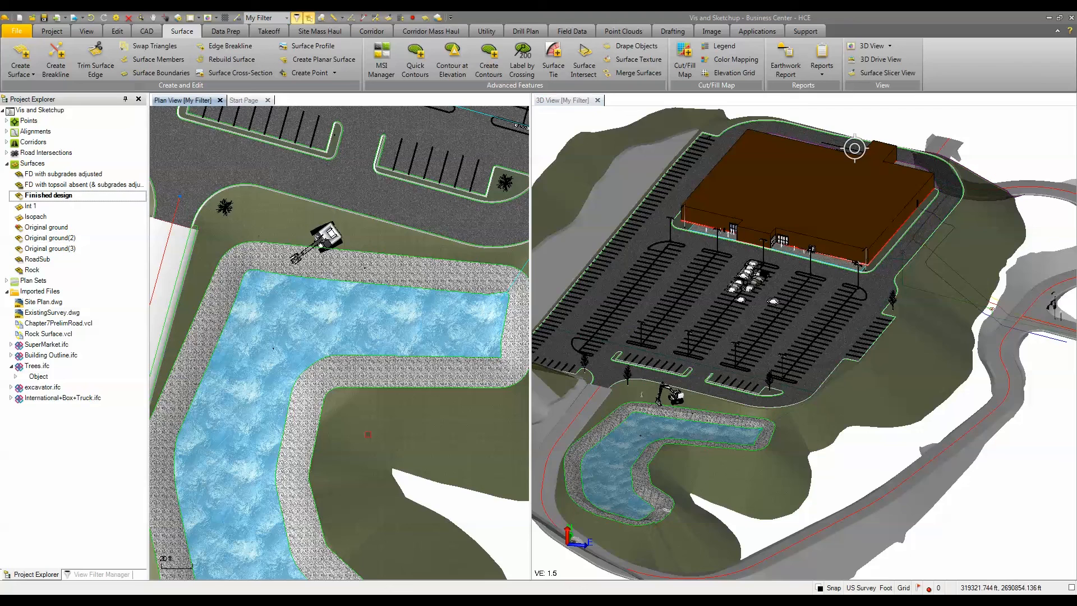
Step: Create a new 3D drive view for the Finished design surface
click(77, 198)
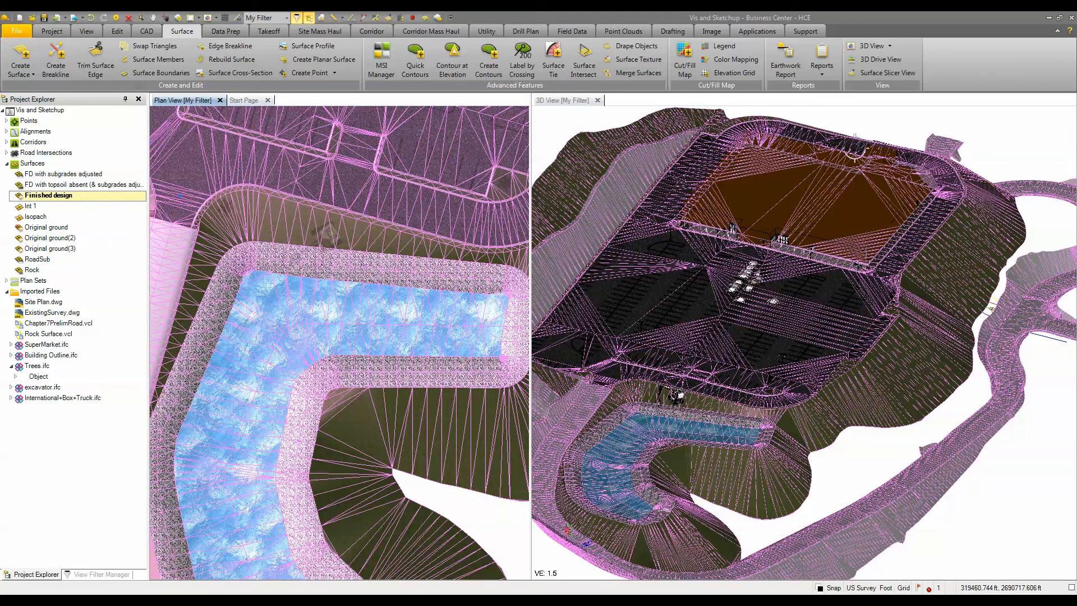
right_click(103, 202)
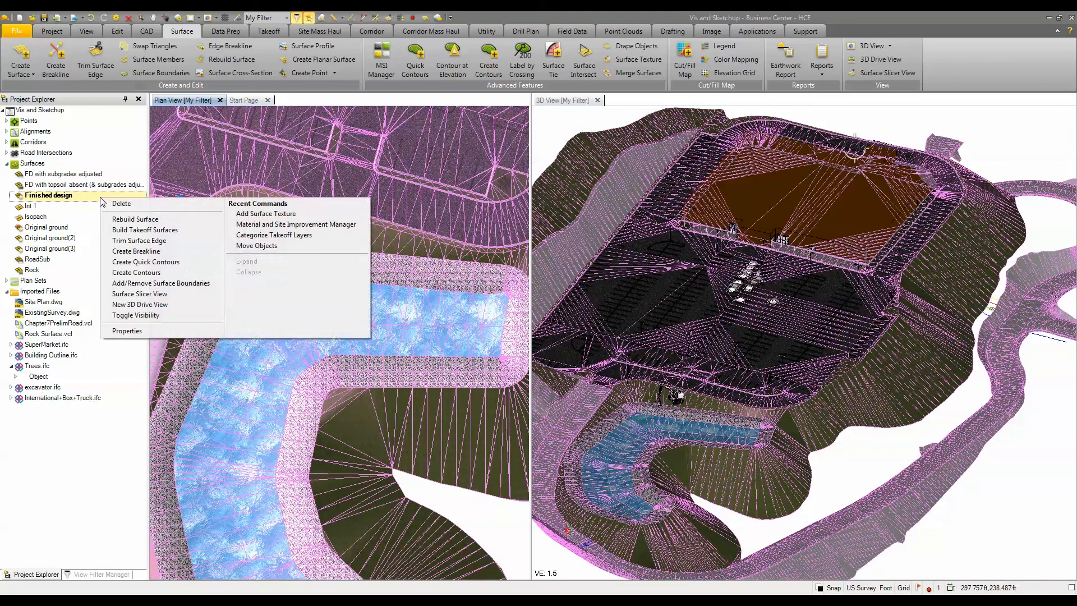
click(140, 305)
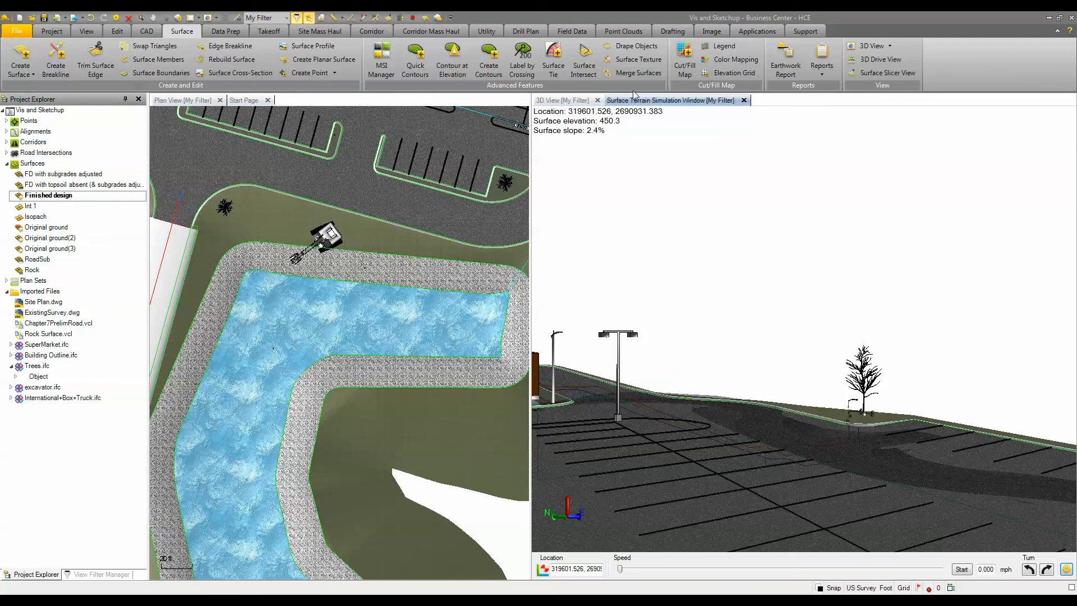
Step: Float the 3D drive view as a separate window and enlarge it to cover most of the screen
right_click(699, 159)
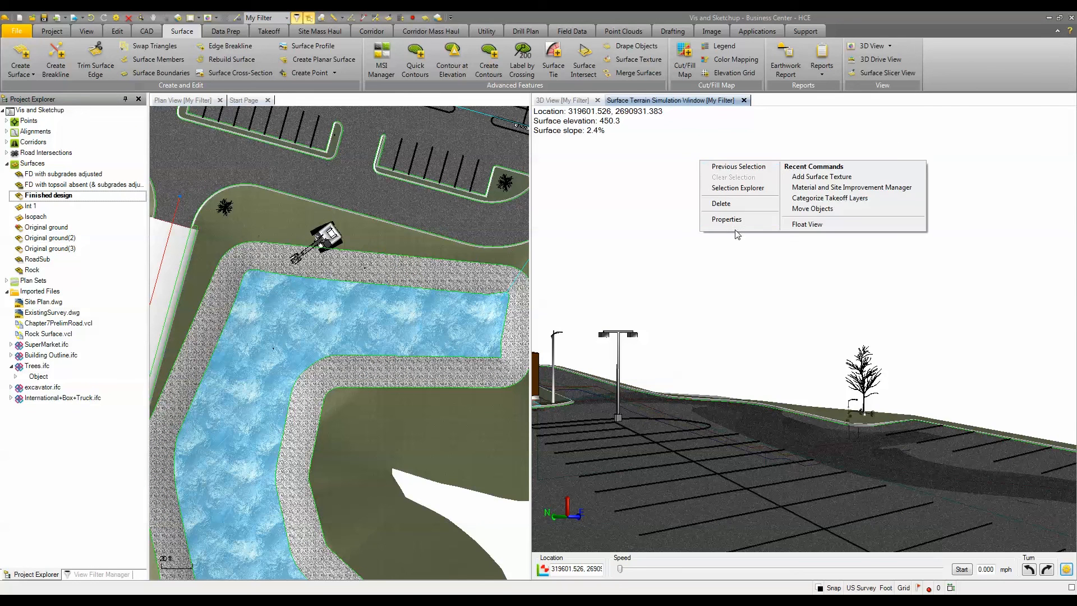
click(811, 225)
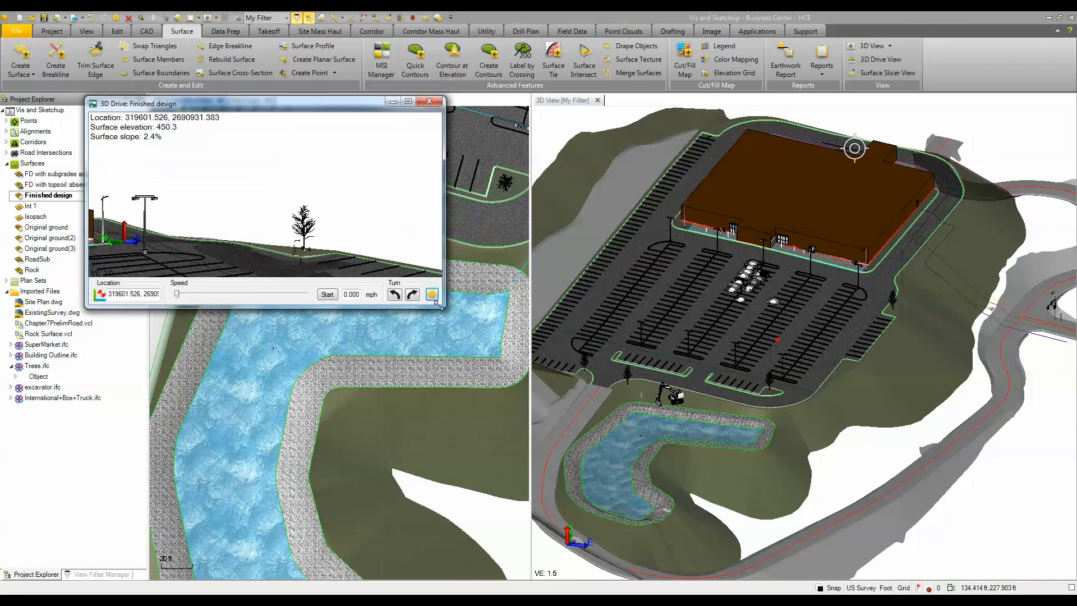
drag(437, 305, 1046, 577)
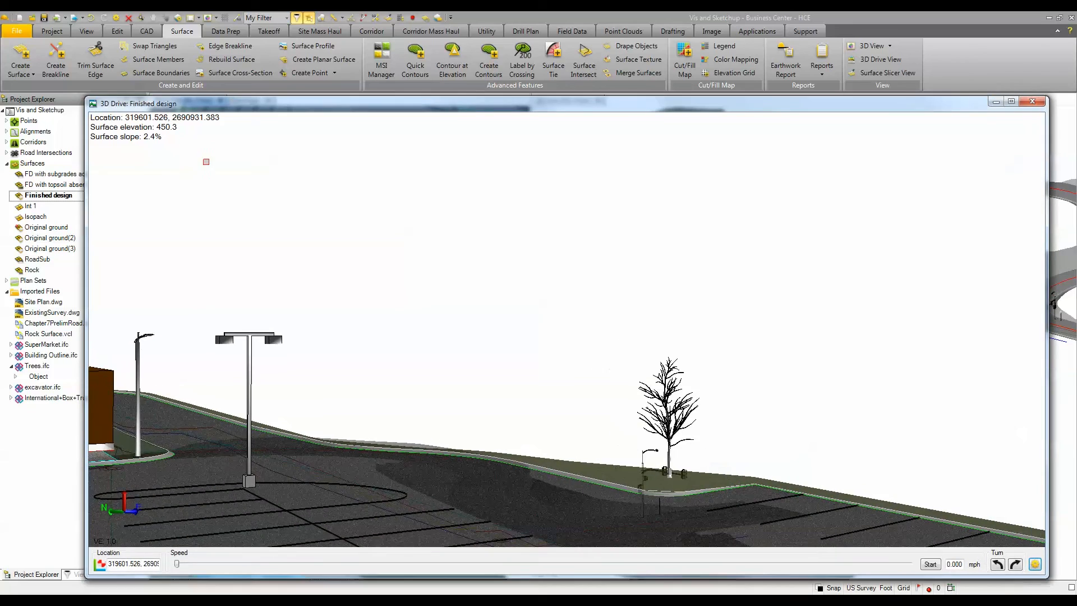
drag(83, 95, 48, 16)
Step: Adjust the viewing direction in the drive view and run the drive around the building at 10 mph
drag(474, 422, 527, 350)
drag(368, 327, 619, 372)
drag(355, 372, 399, 276)
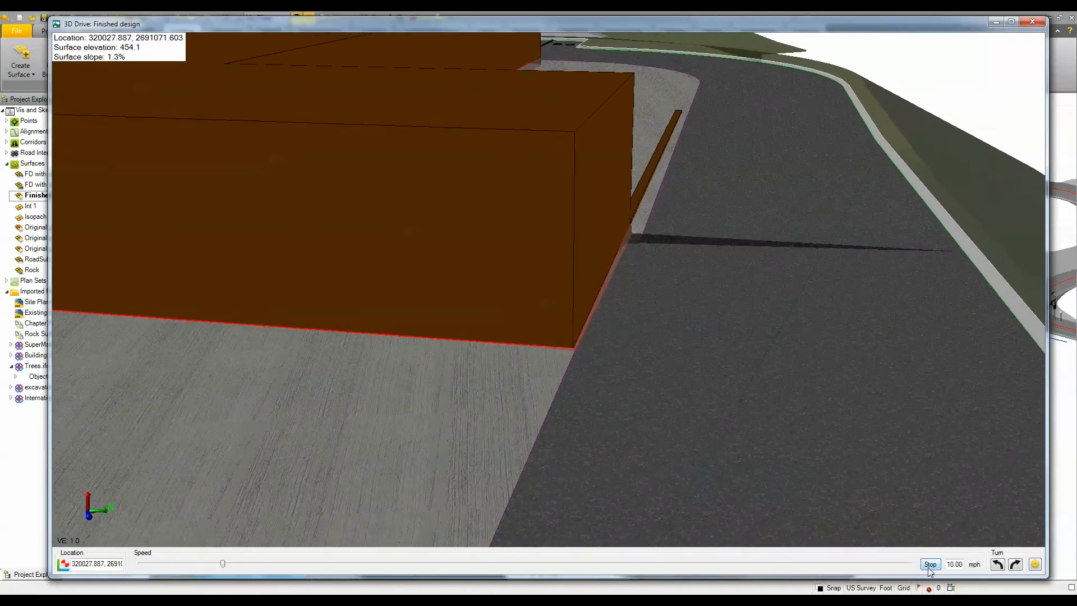
Step: Drive past the building and across the parking lot toward the pond, raising the speed to 21.18 mph and slowing to 16.52 mph
key(Up)
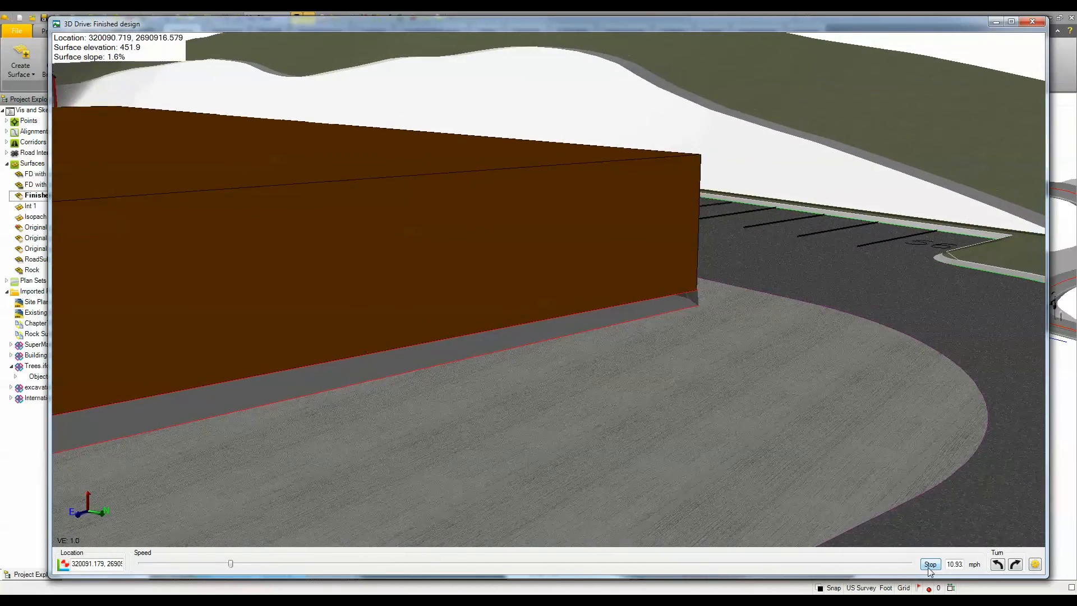
key(Up)
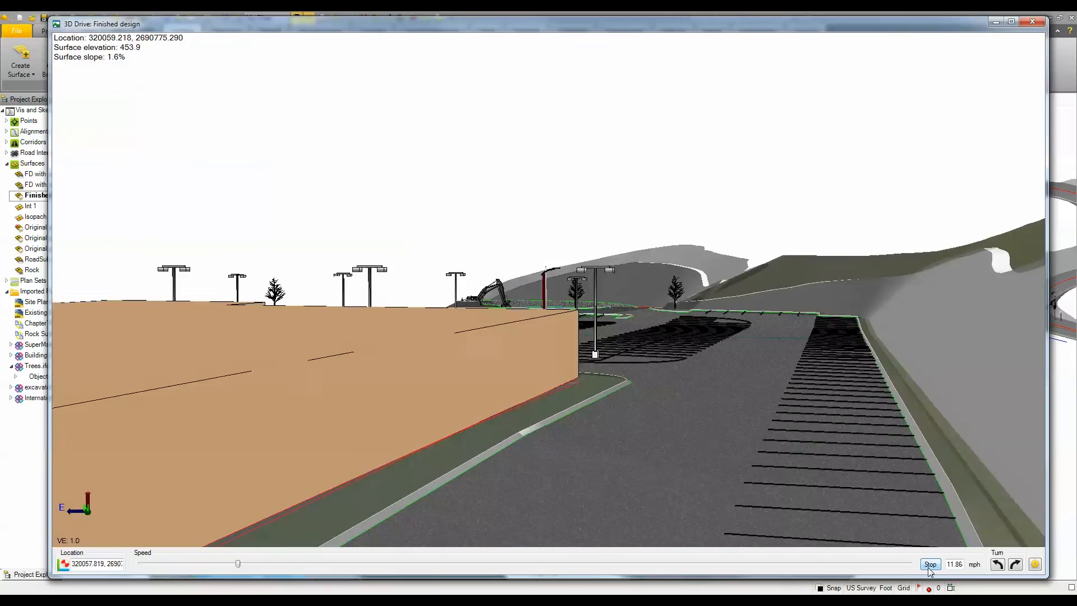
key(Up)
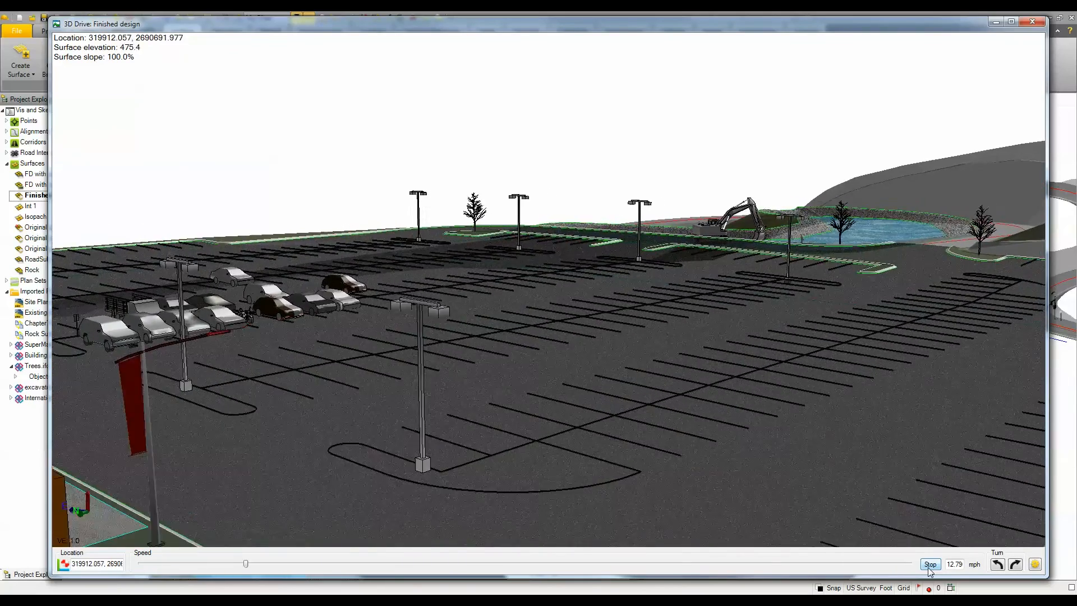
key(Up)
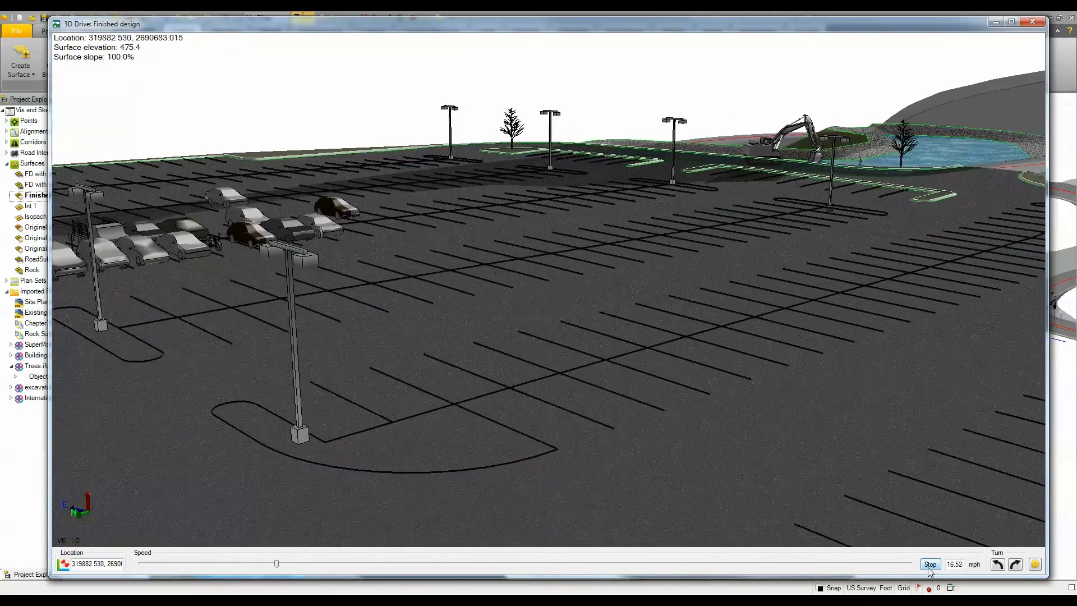
key(Up)
key(Up)
key(Up)
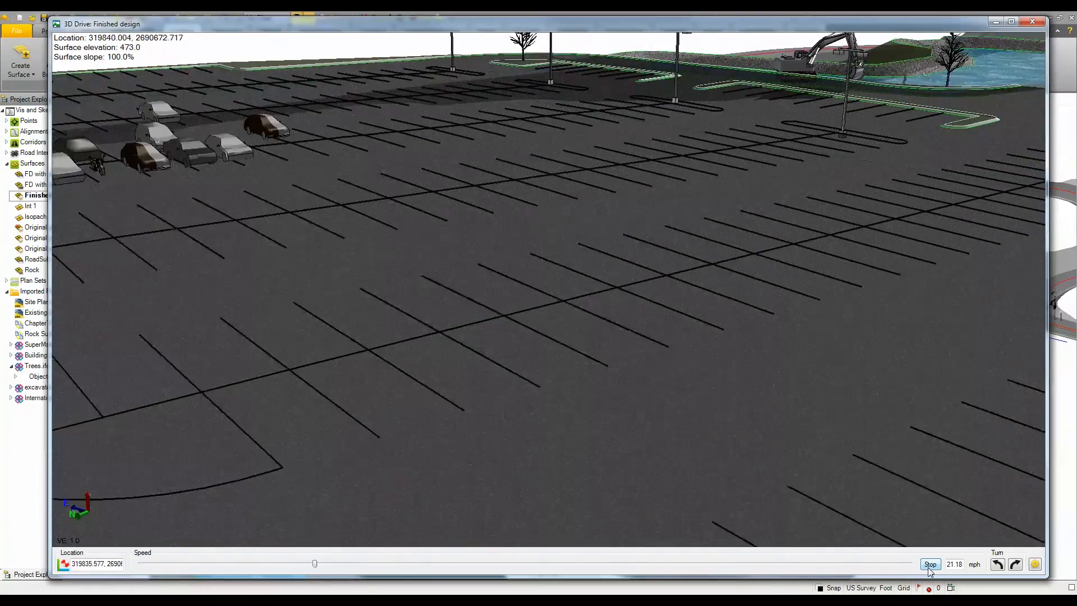
key(Down)
key(Down)
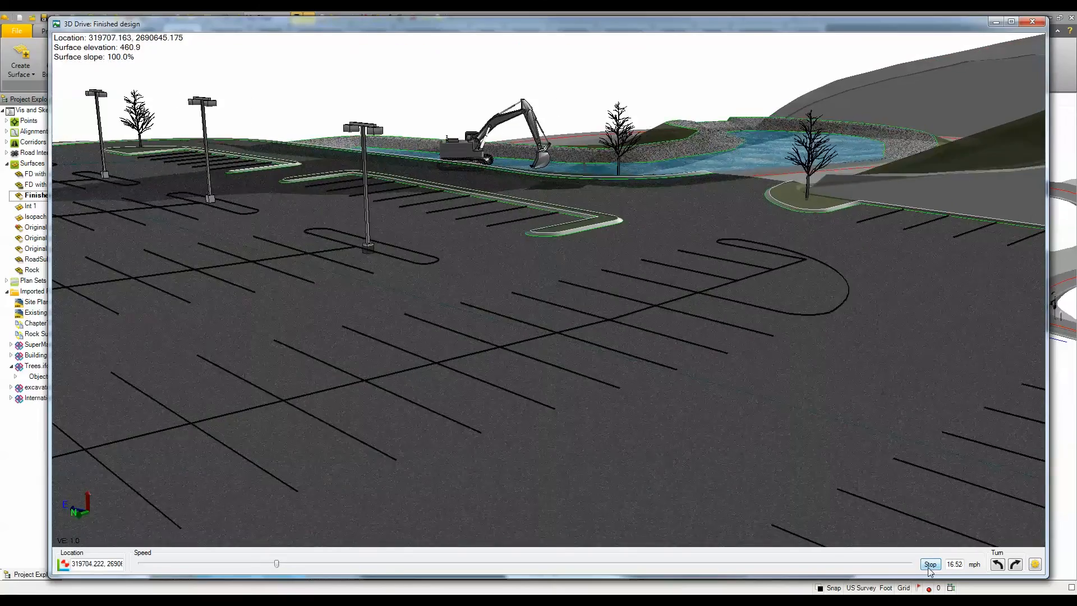
Step: Slow the drive to 0.932 mph and tilt the viewing direction up toward the excavator and pond
key(Down)
key(Down)
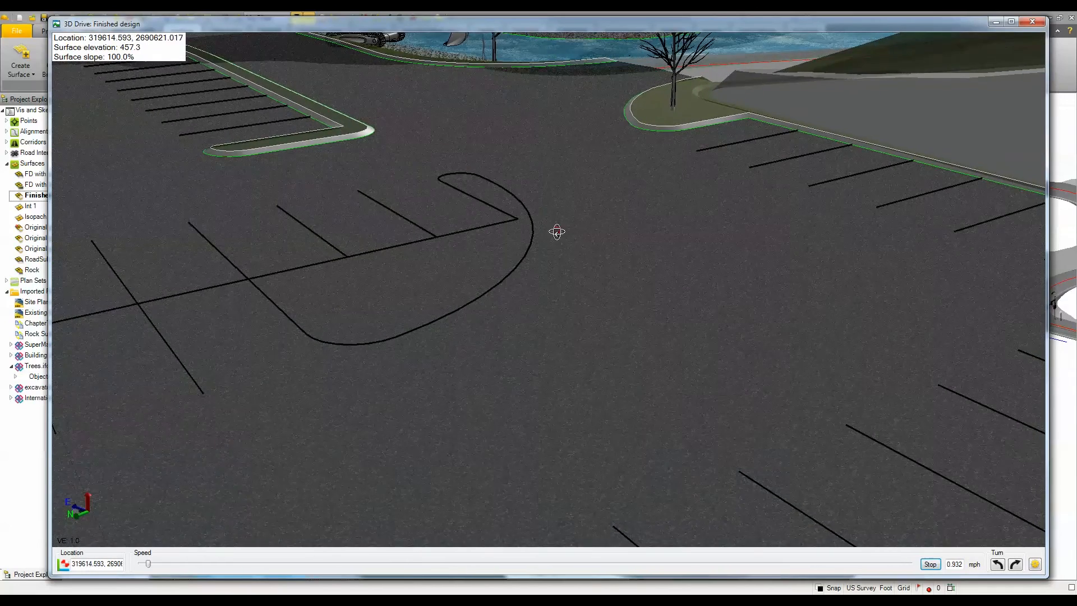
drag(557, 231, 646, 337)
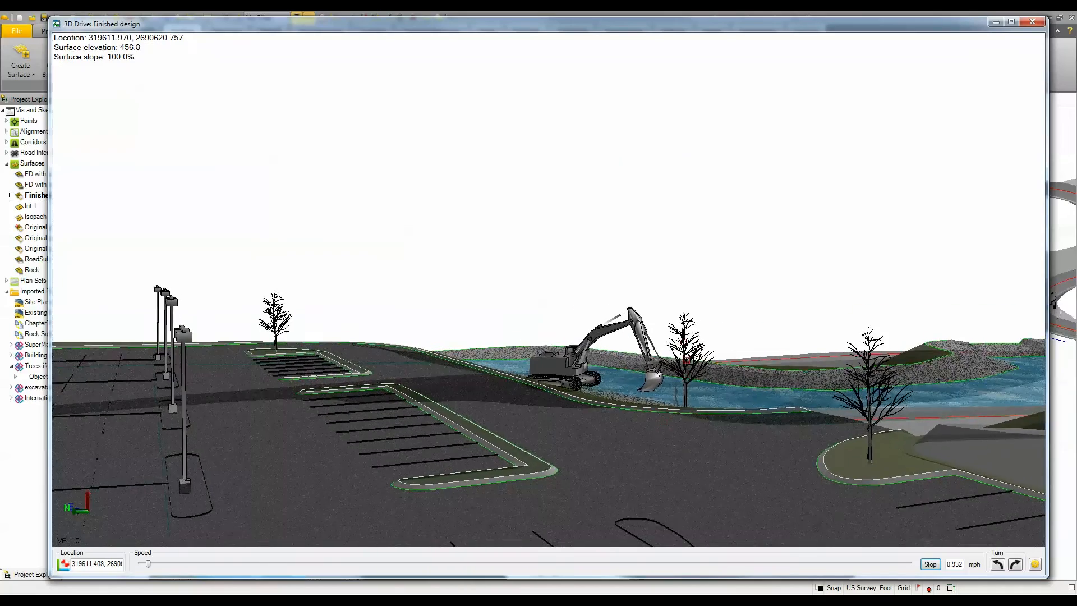
Step: Swing the drive view across the parking lot until the whole building is in sight and stop the drive
drag(512, 423, 809, 384)
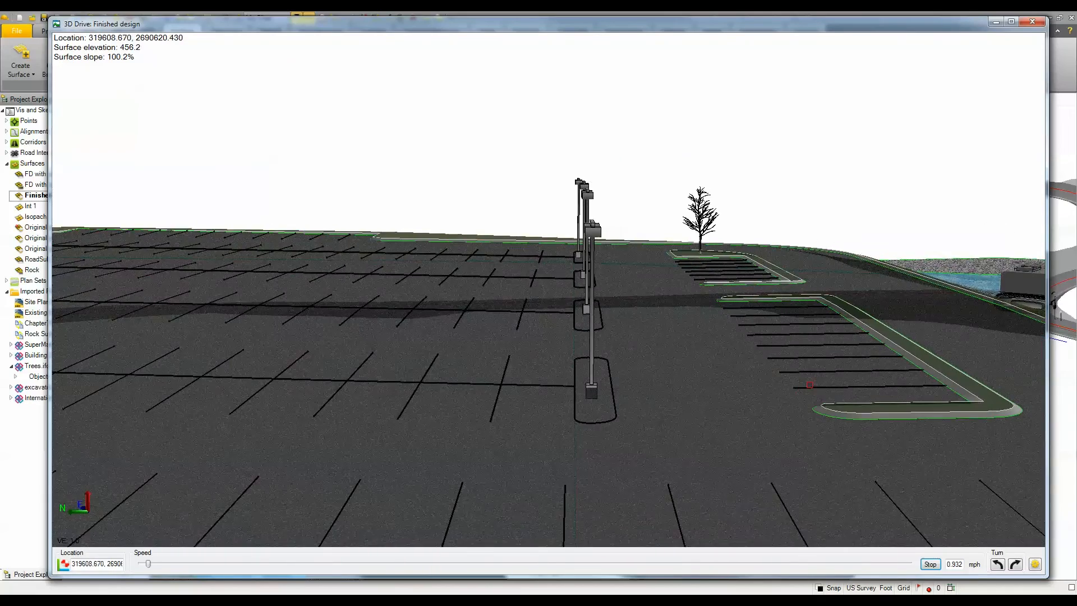
drag(662, 355, 875, 336)
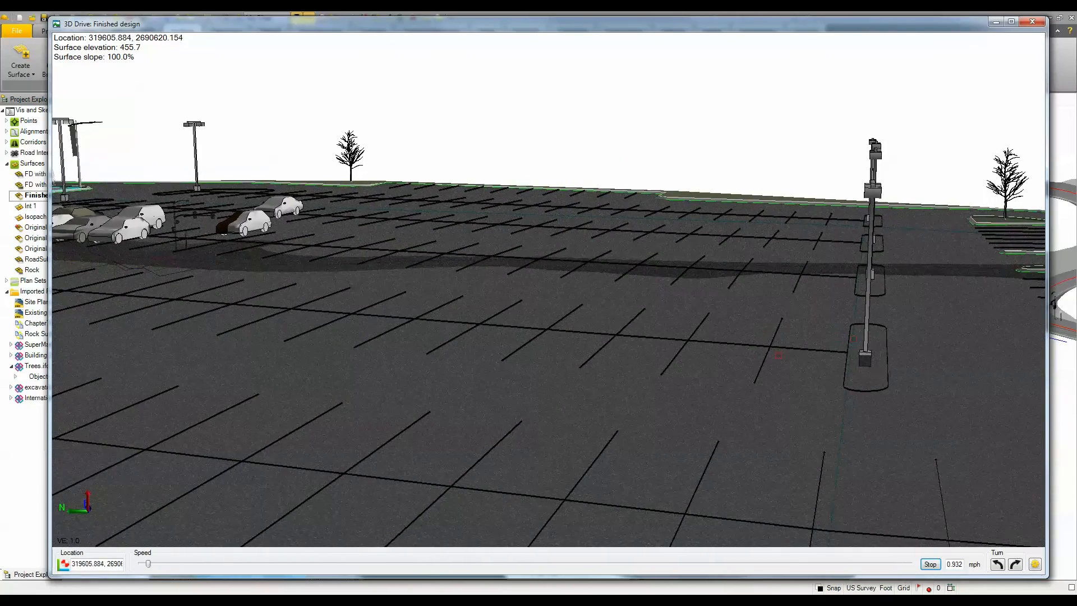
drag(654, 356, 785, 356)
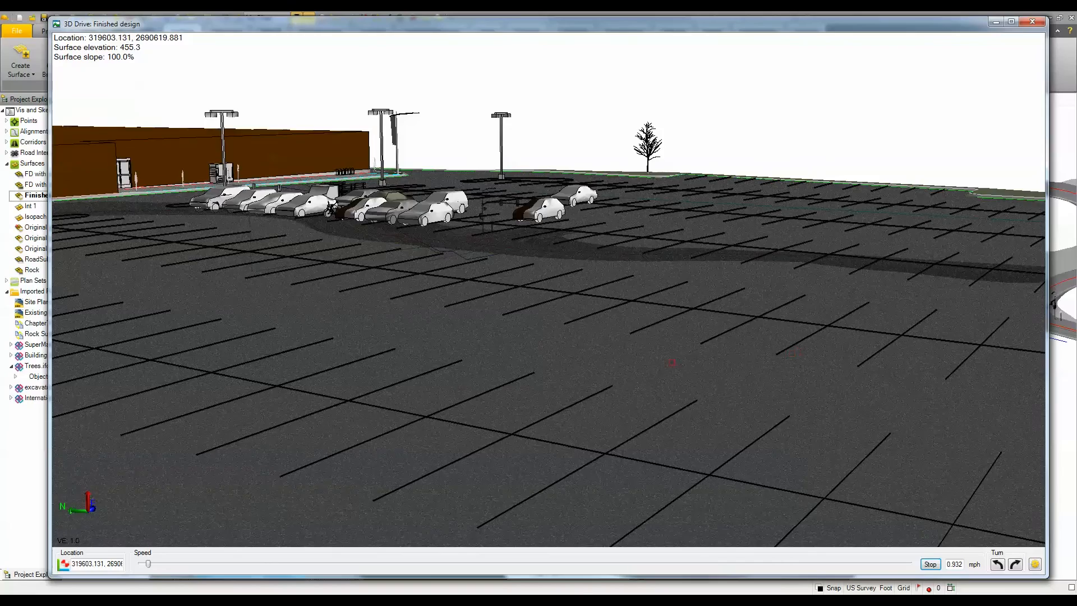
drag(671, 362, 867, 356)
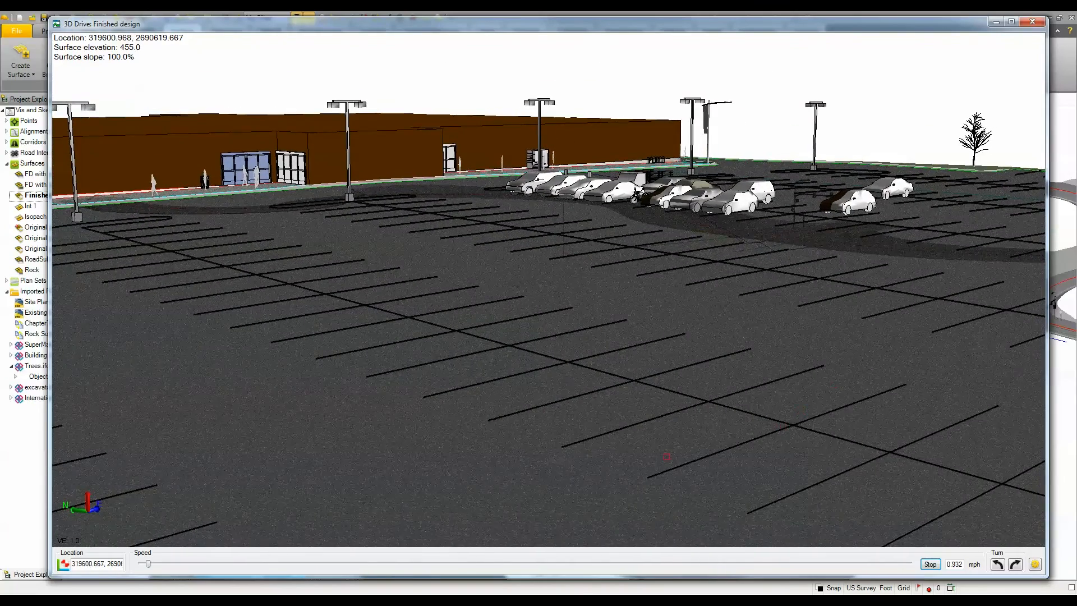
scroll(666, 455, down, 5)
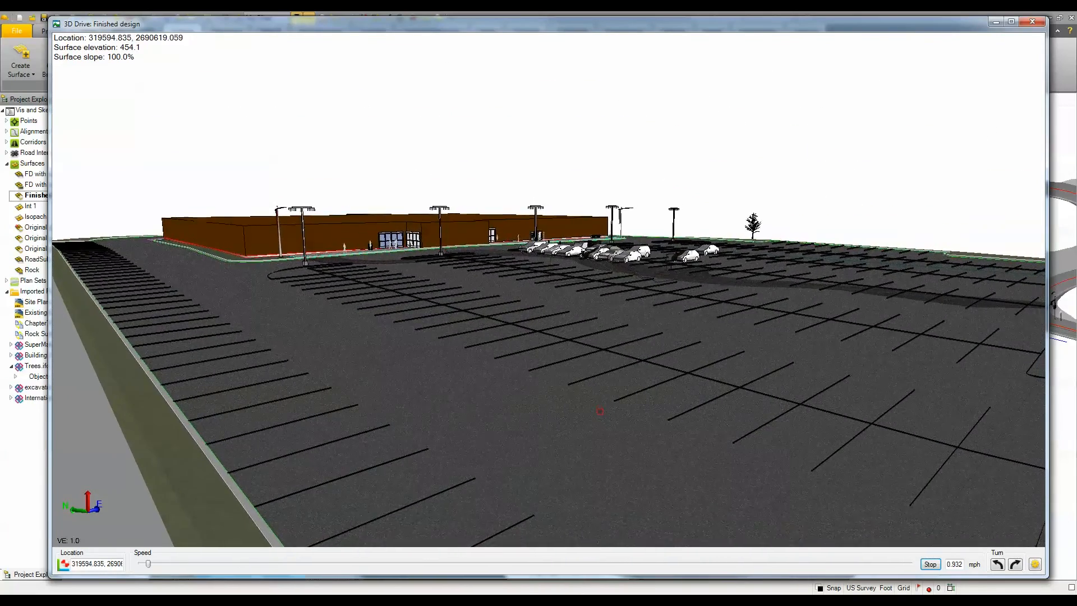
click(929, 564)
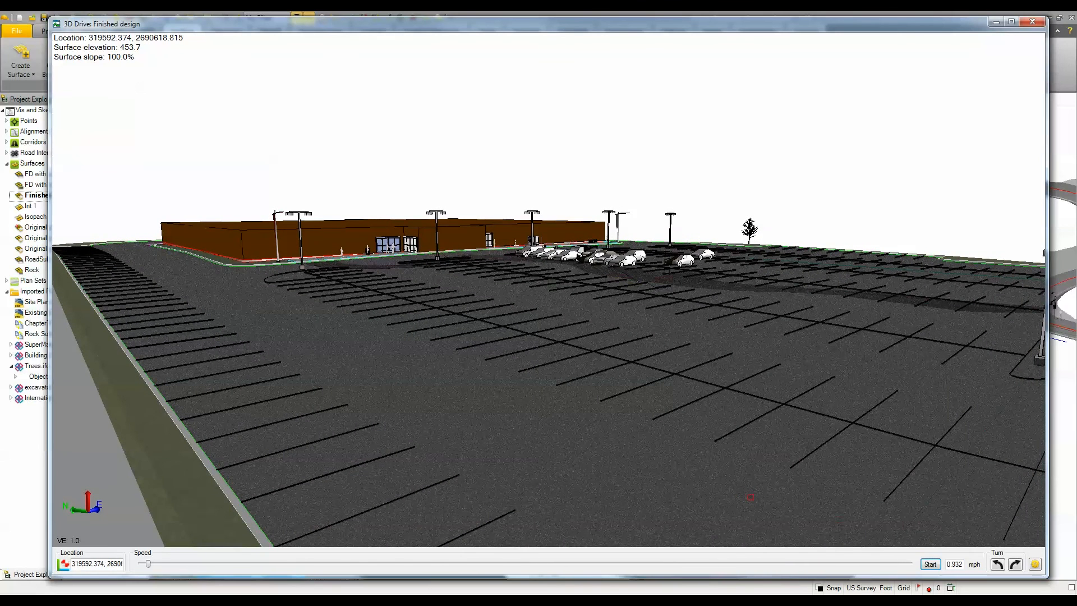